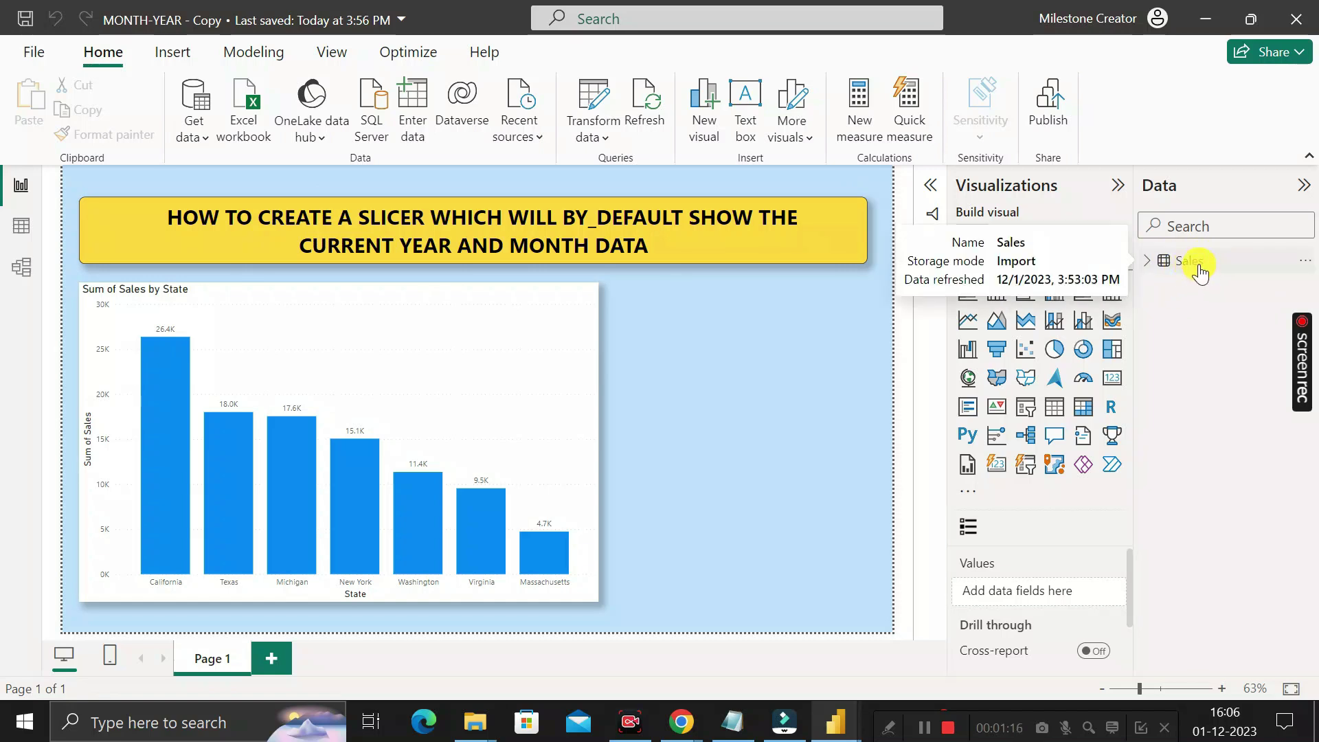
# - Examine the Sales table's data and its Date column in Table view, and return to the report page
pyautogui.click(19, 234)
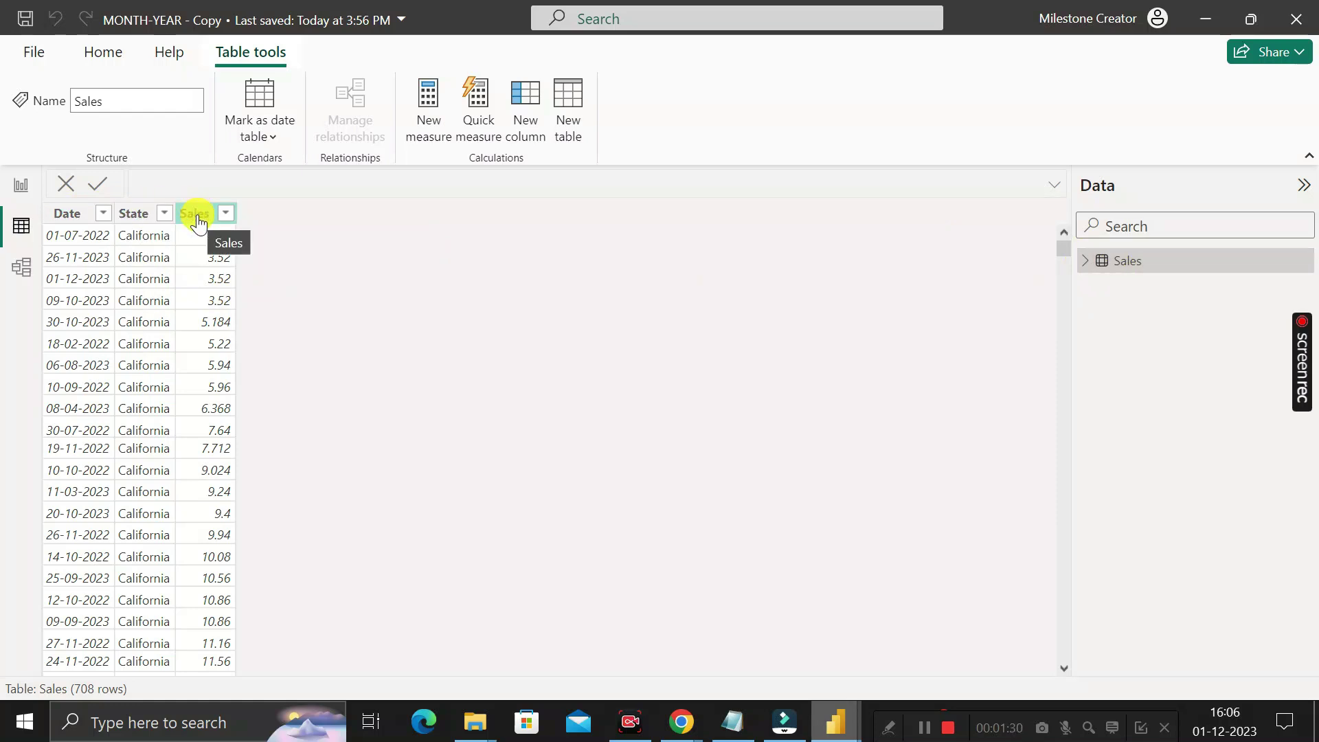
pyautogui.click(68, 214)
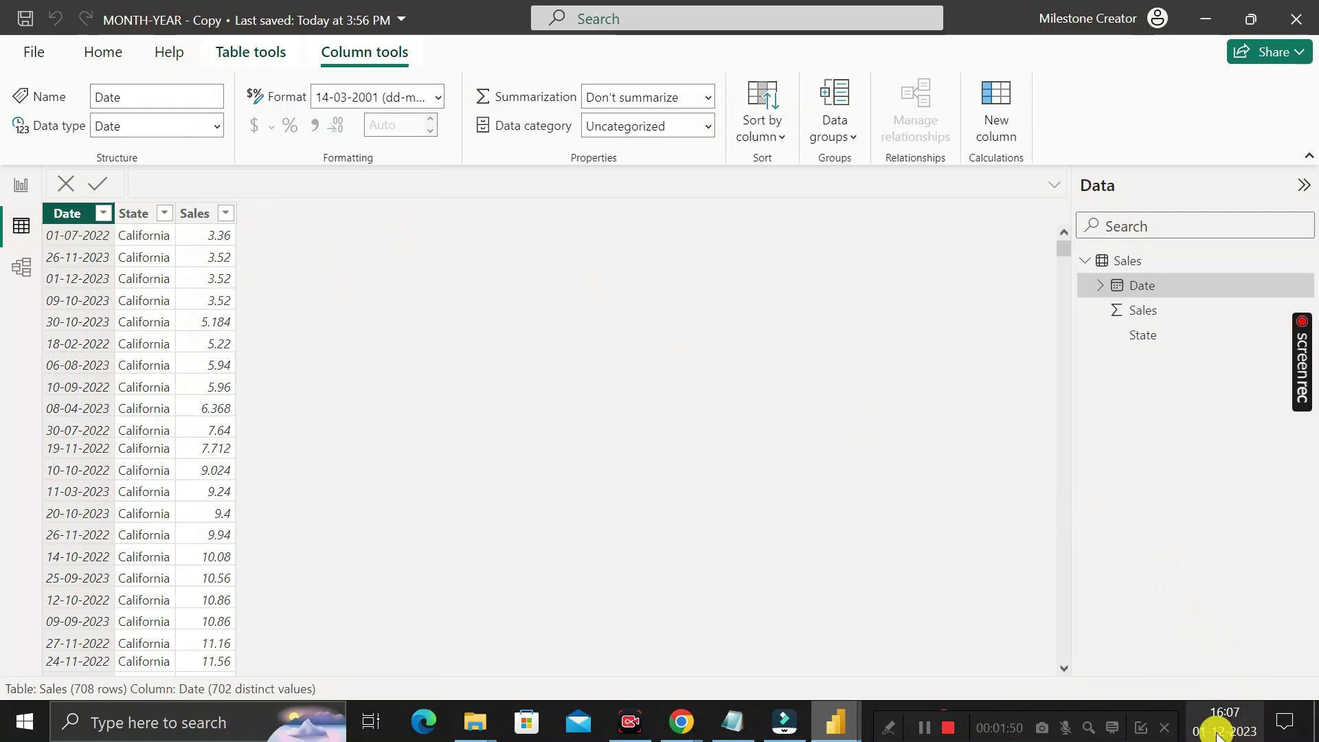
pyautogui.moveTo(1230, 734)
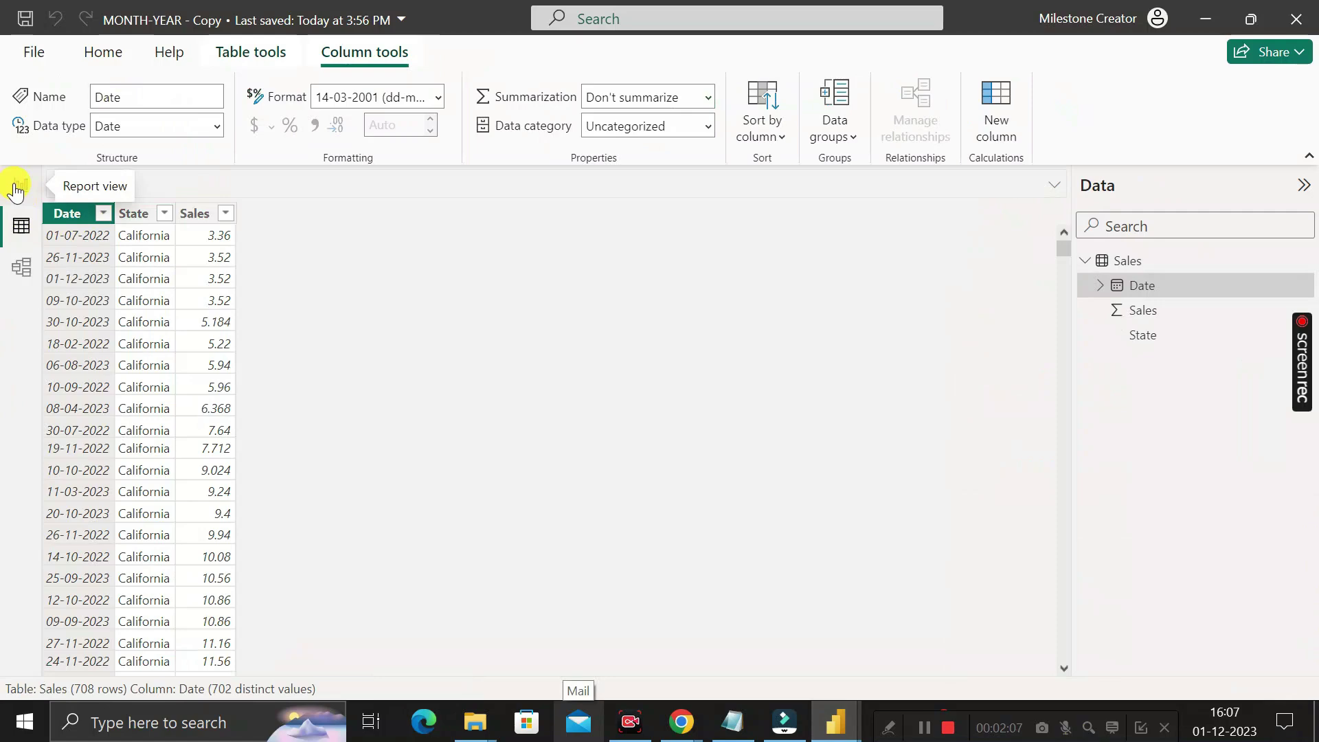
pyautogui.click(14, 186)
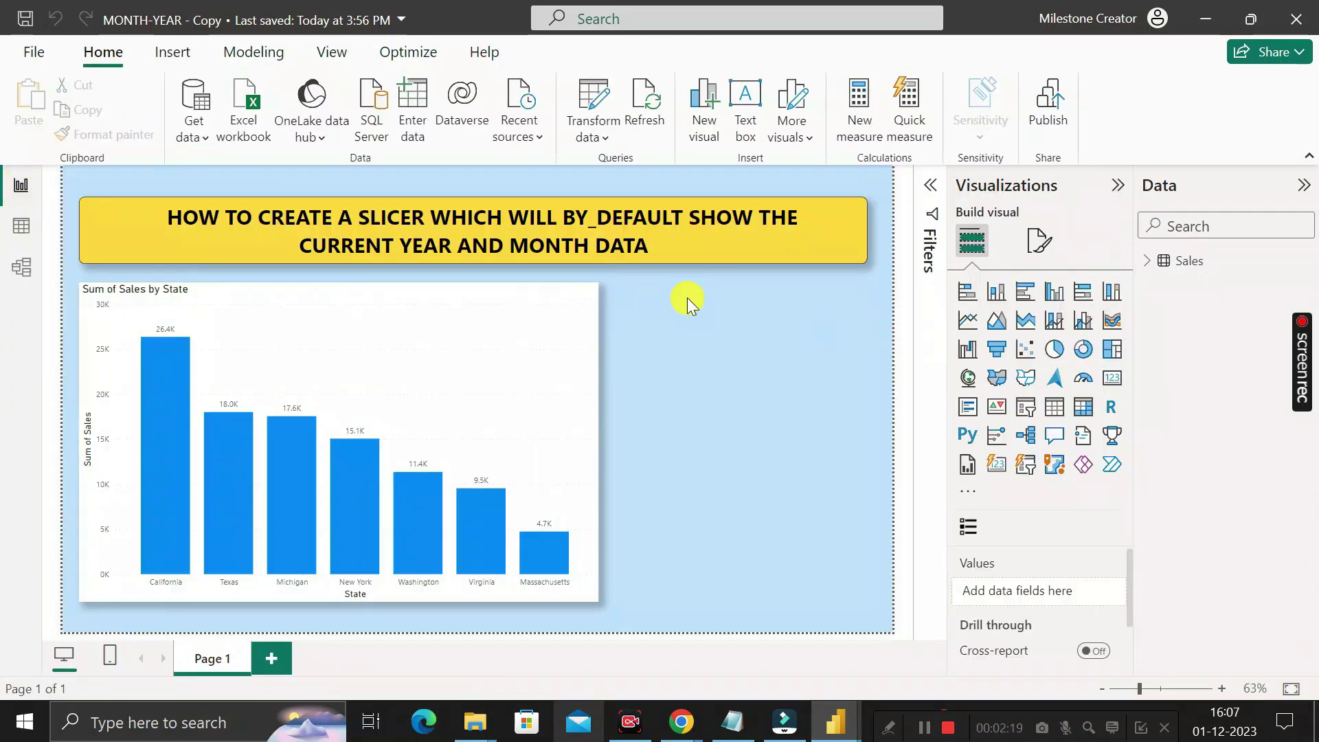
# - Examine which Sales table fields the Sum of Sales by State chart uses on its X-axis and Y-axis
pyautogui.click(537, 302)
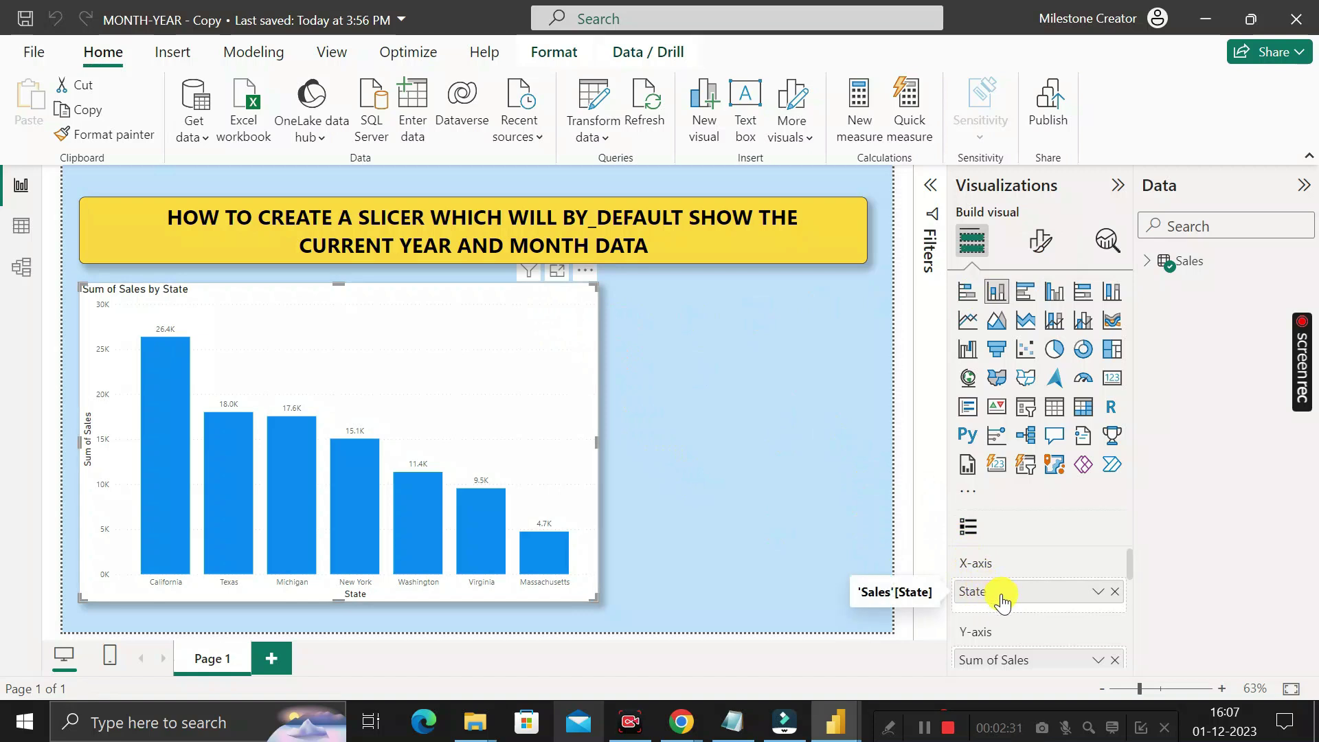
pyautogui.click(1149, 262)
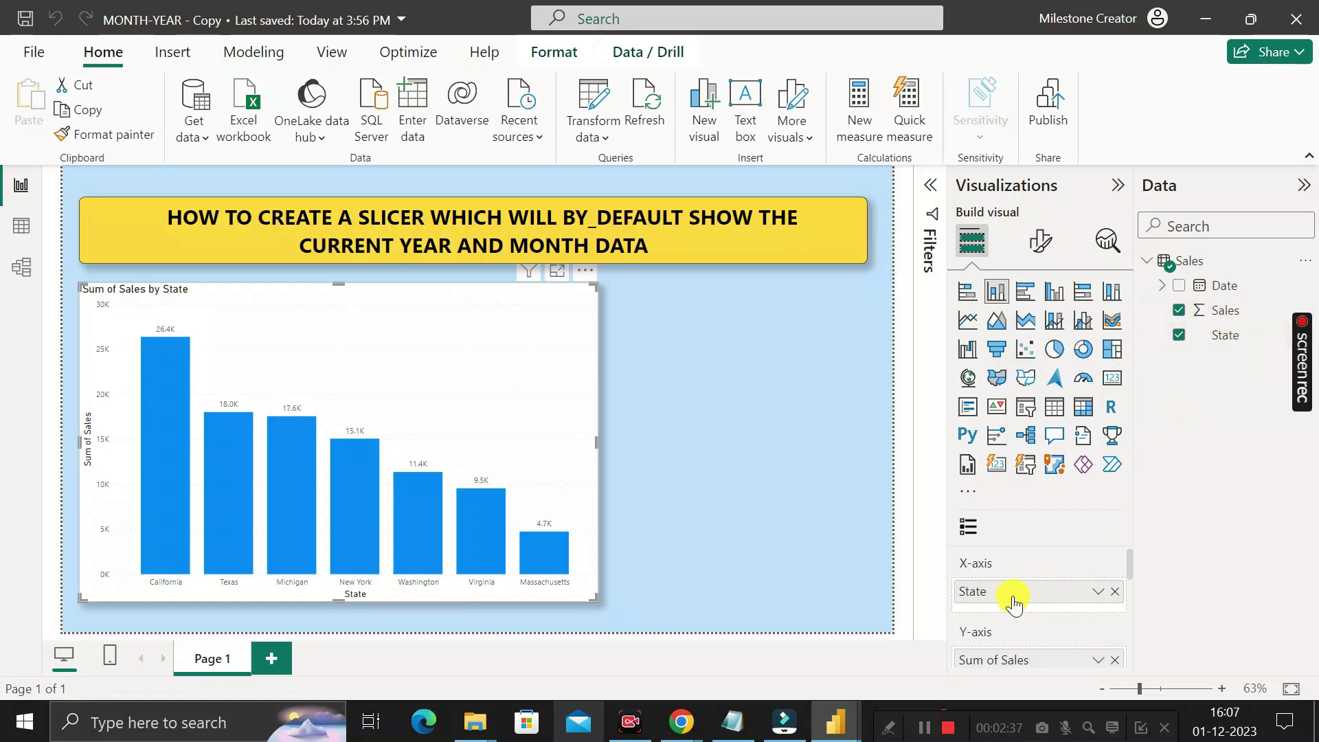
pyautogui.scroll(-1, 1052, 582)
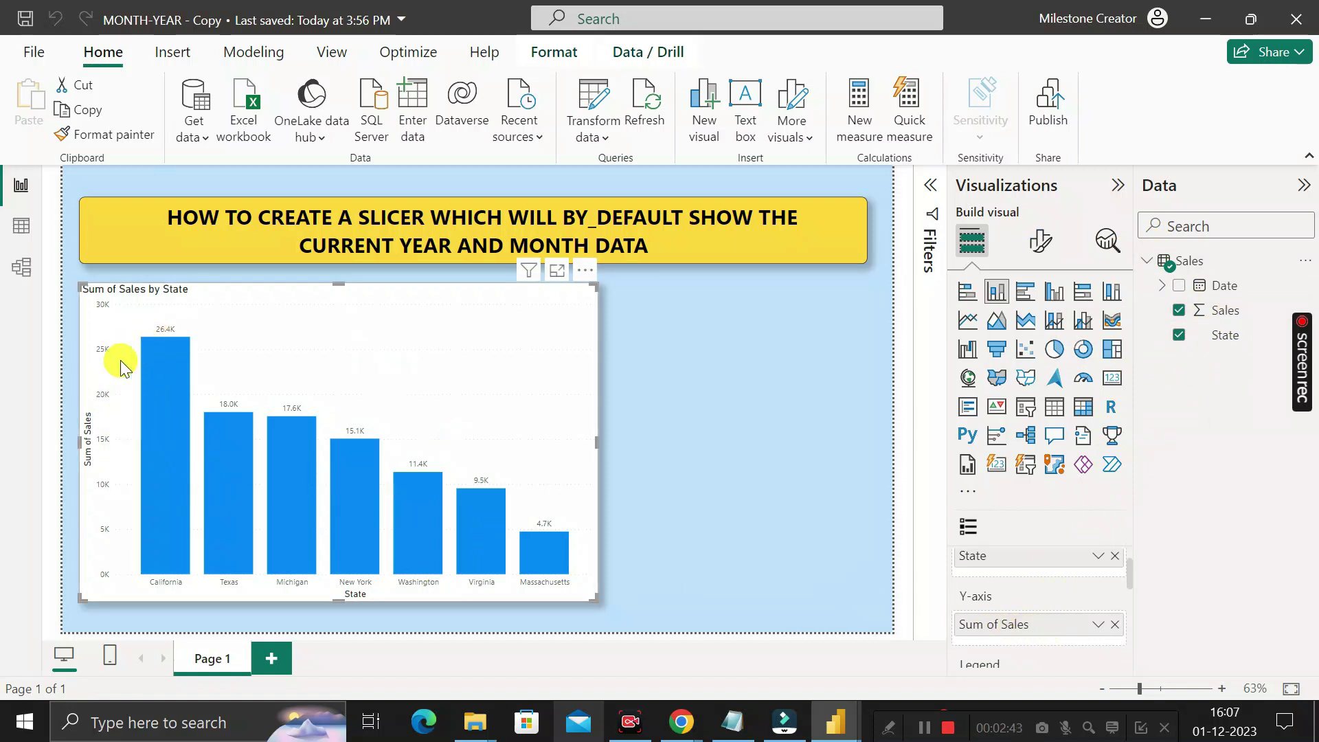
pyautogui.click(642, 324)
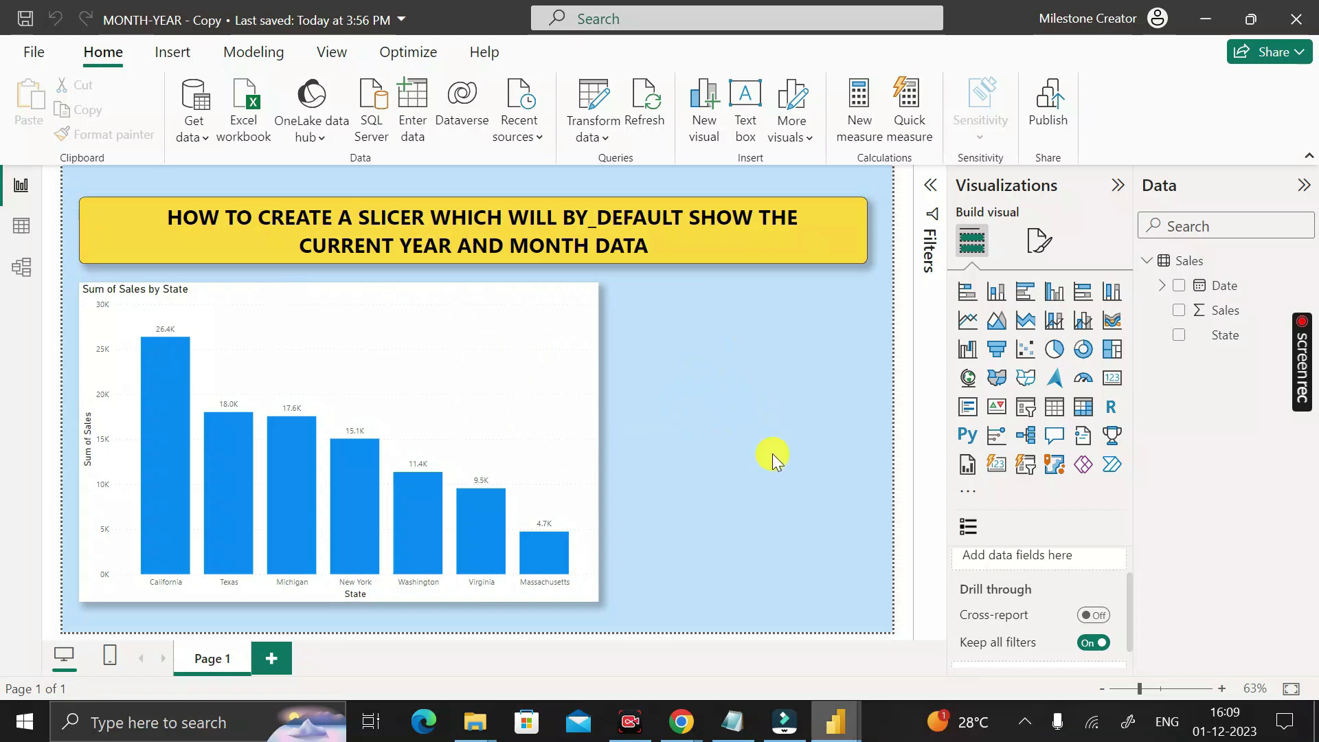
# - Switch to the finished MONTH-YEAR report and examine the 2023-December entry in its Year_Month slicer
pyautogui.moveTo(836, 721)
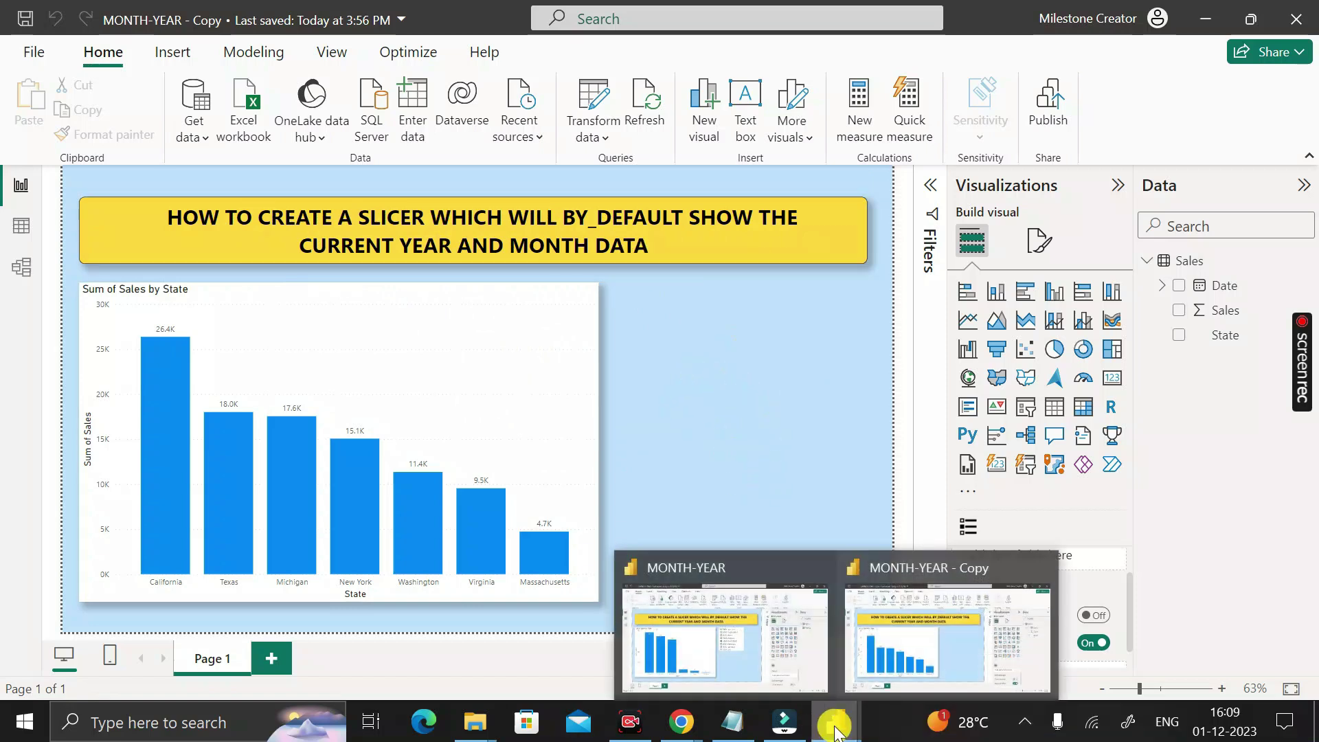
pyautogui.click(748, 658)
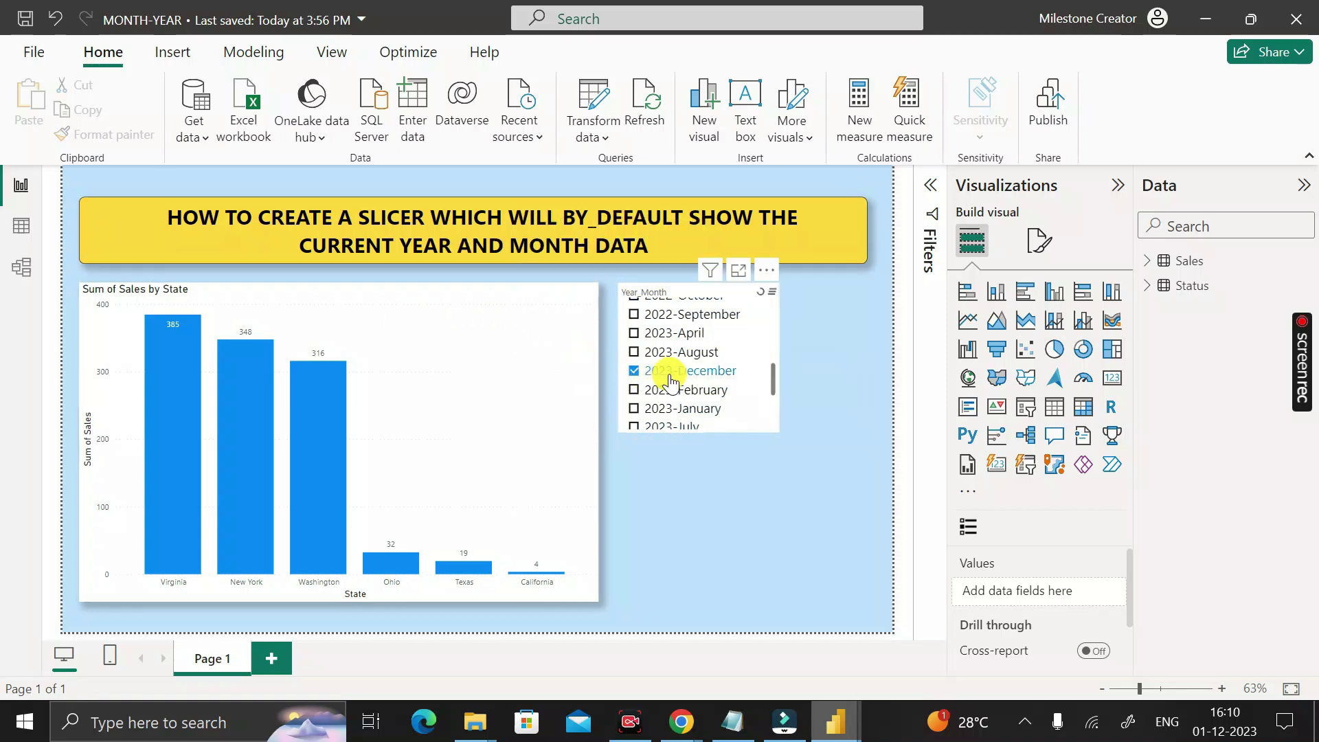
pyautogui.click(630, 380)
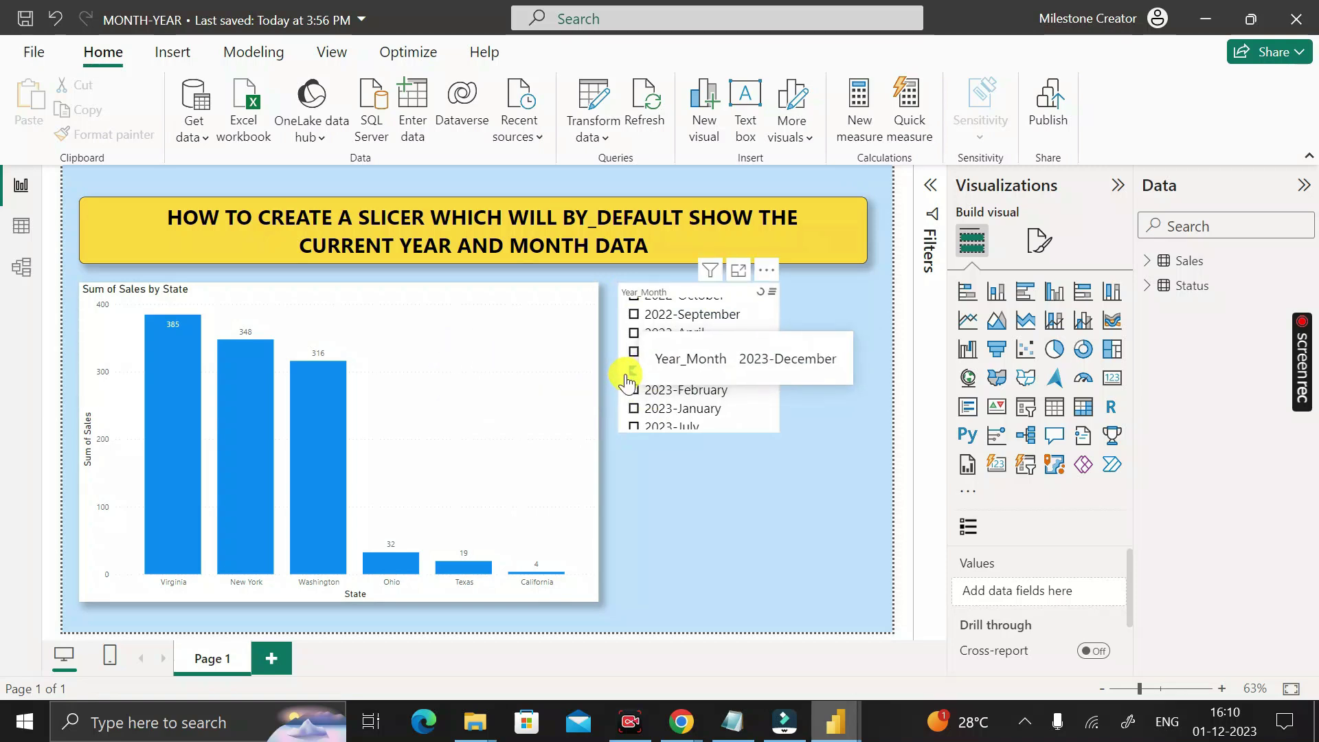
pyautogui.moveTo(1218, 735)
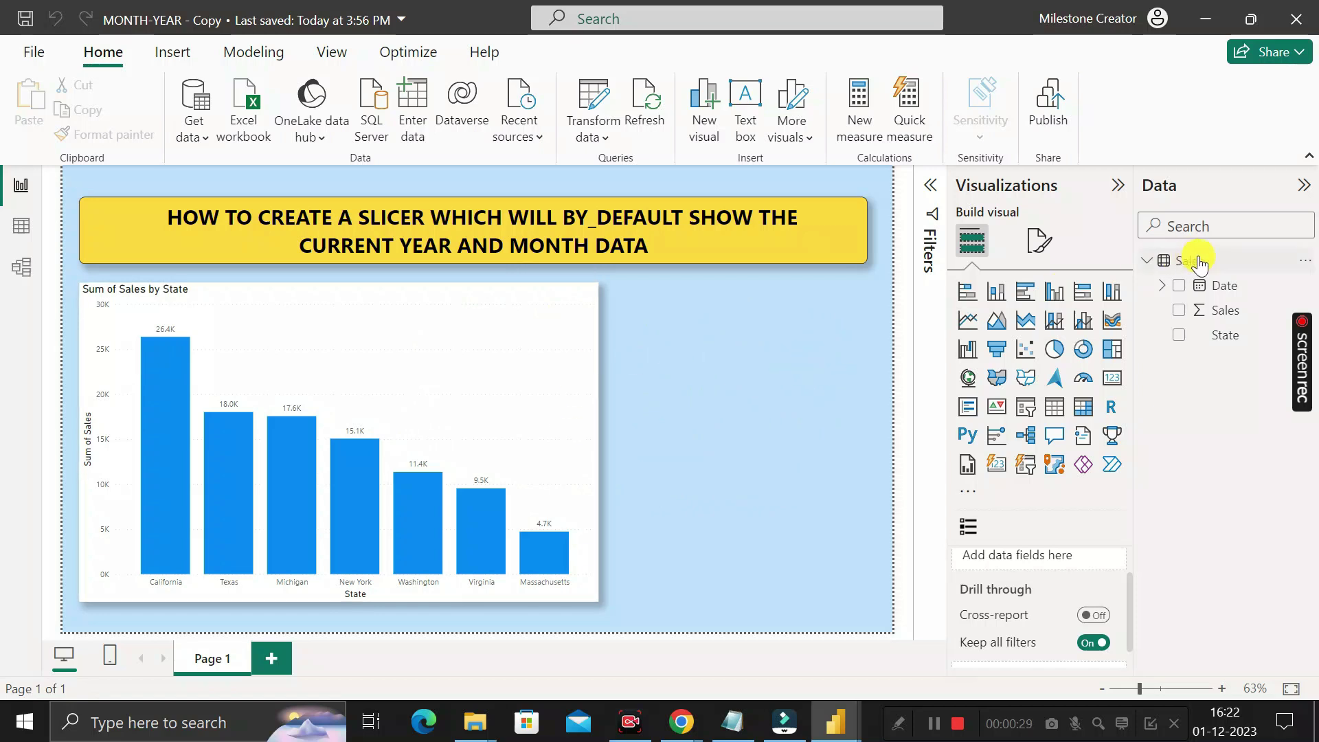
# - Review the Sales table's field list and the state chart's field assignments in the MONTH-YEAR - Copy report
pyautogui.click(1149, 261)
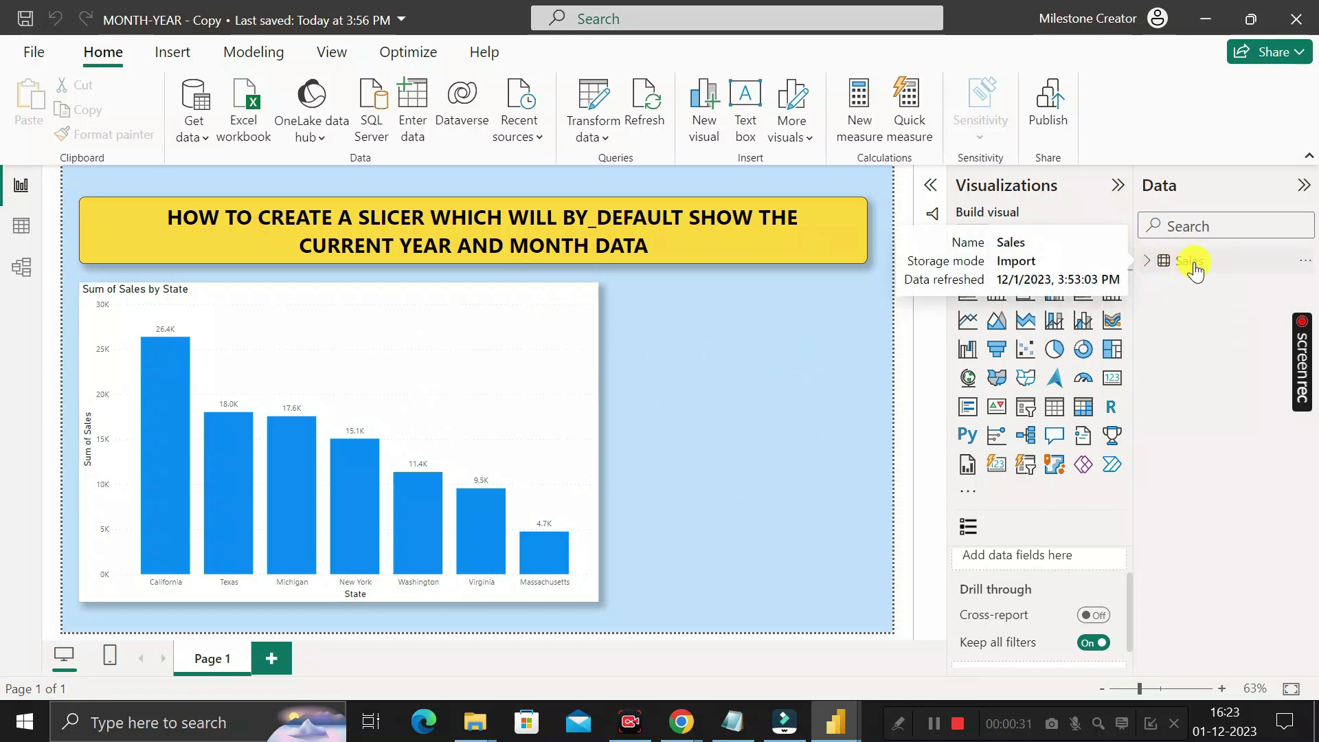
pyautogui.click(1149, 262)
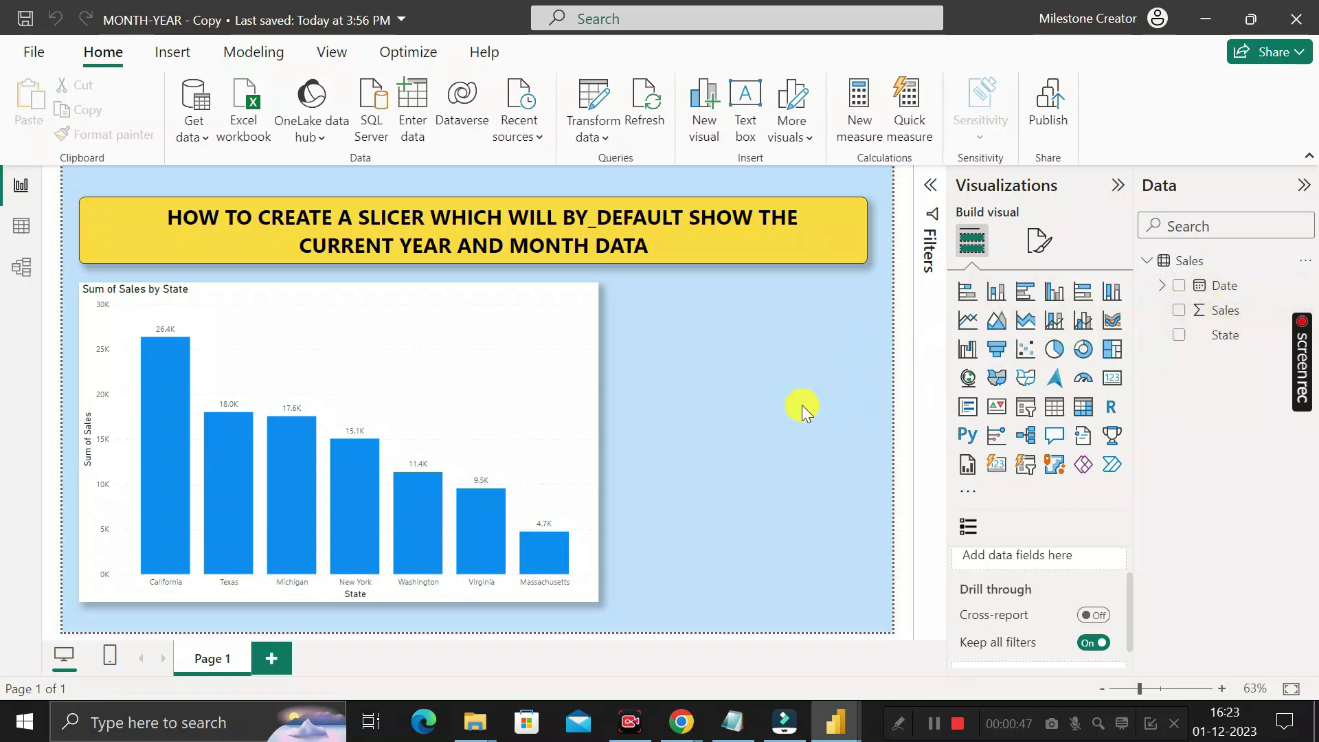
pyautogui.click(590, 298)
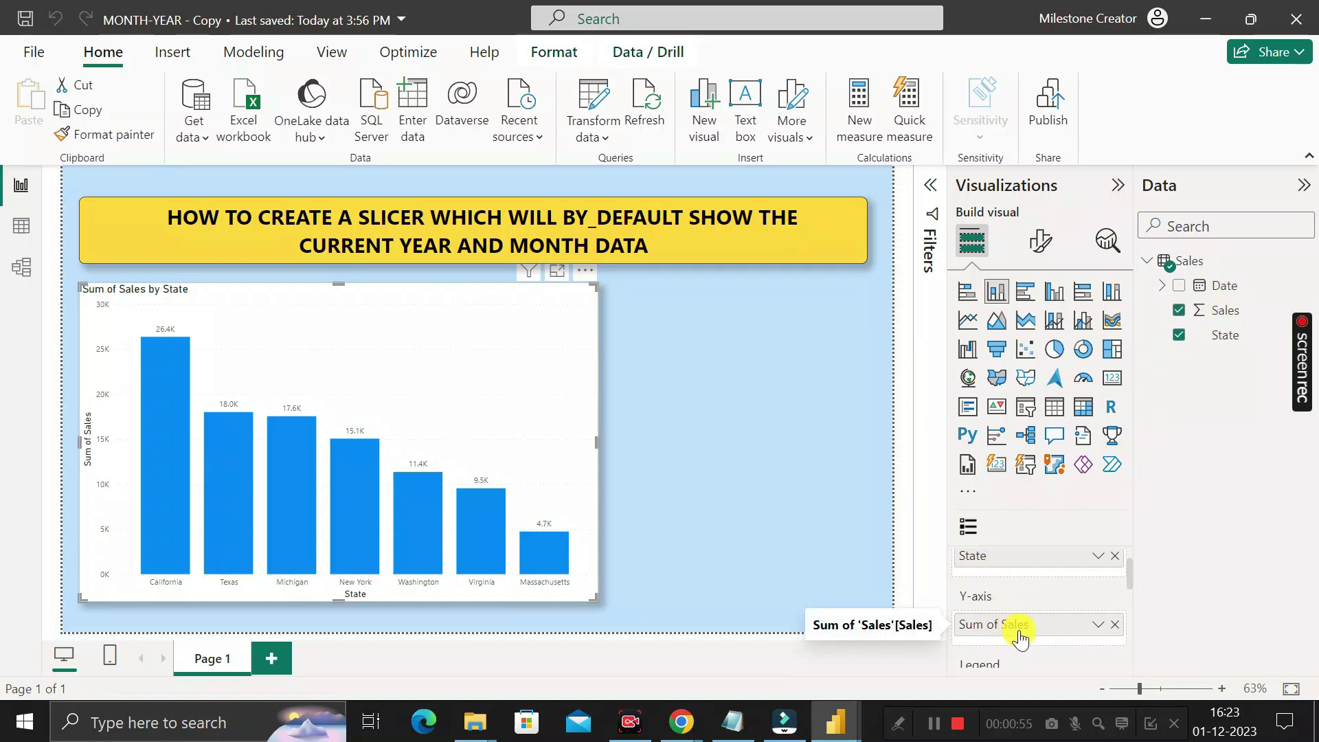
pyautogui.click(740, 402)
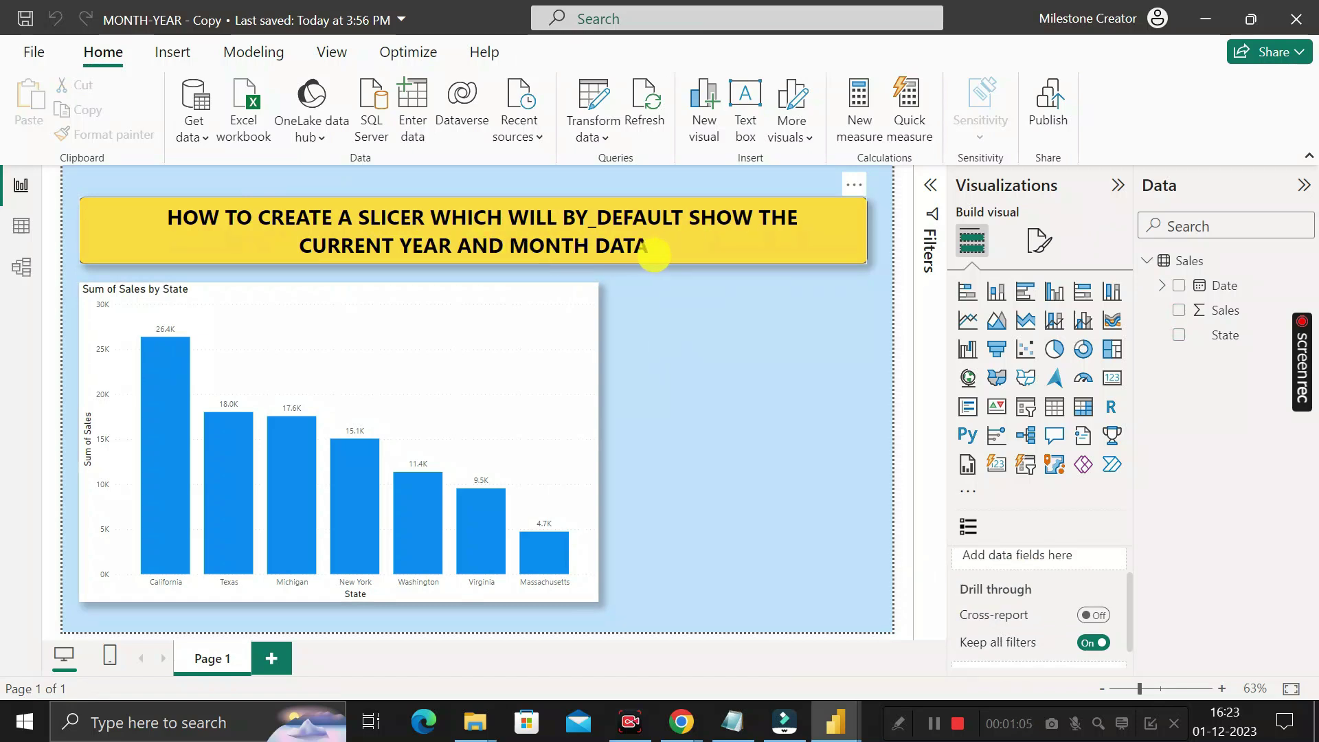
# - Search the Power BI visuals gallery for "slicer"
pyautogui.click(967, 493)
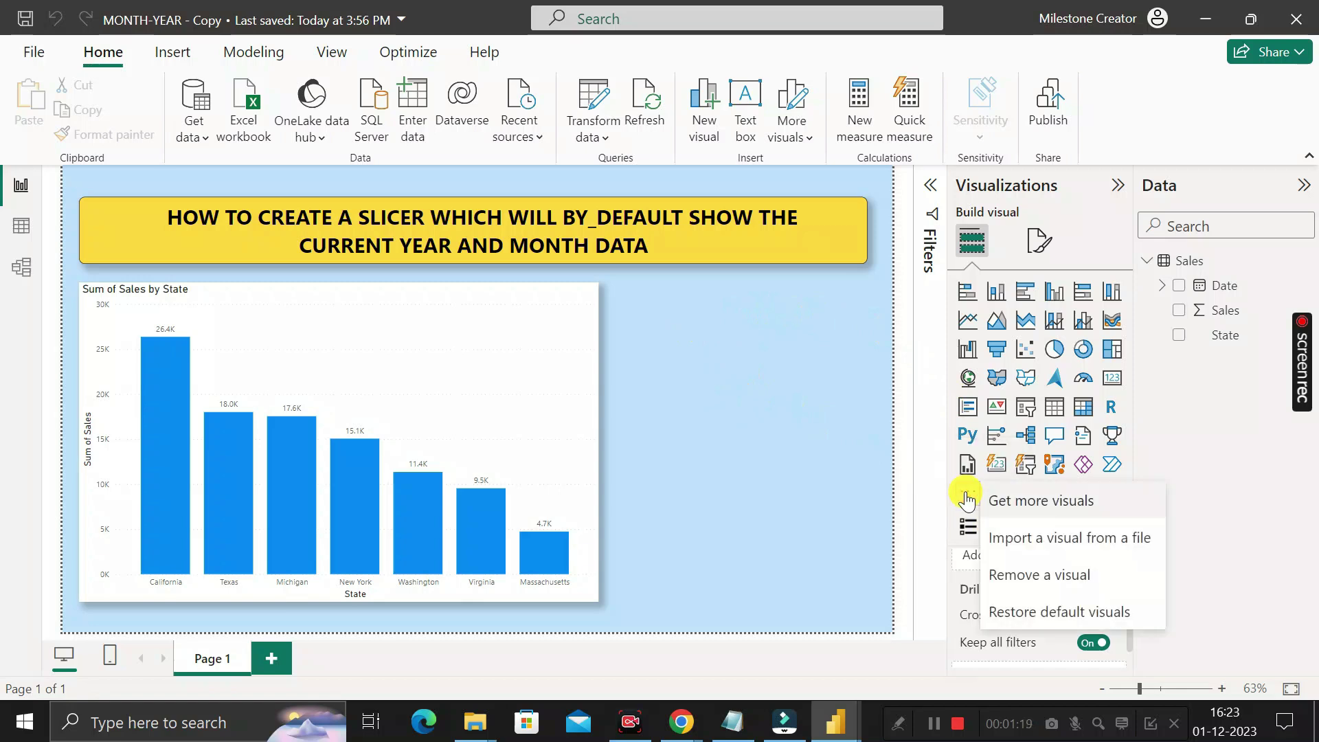
pyautogui.click(1036, 502)
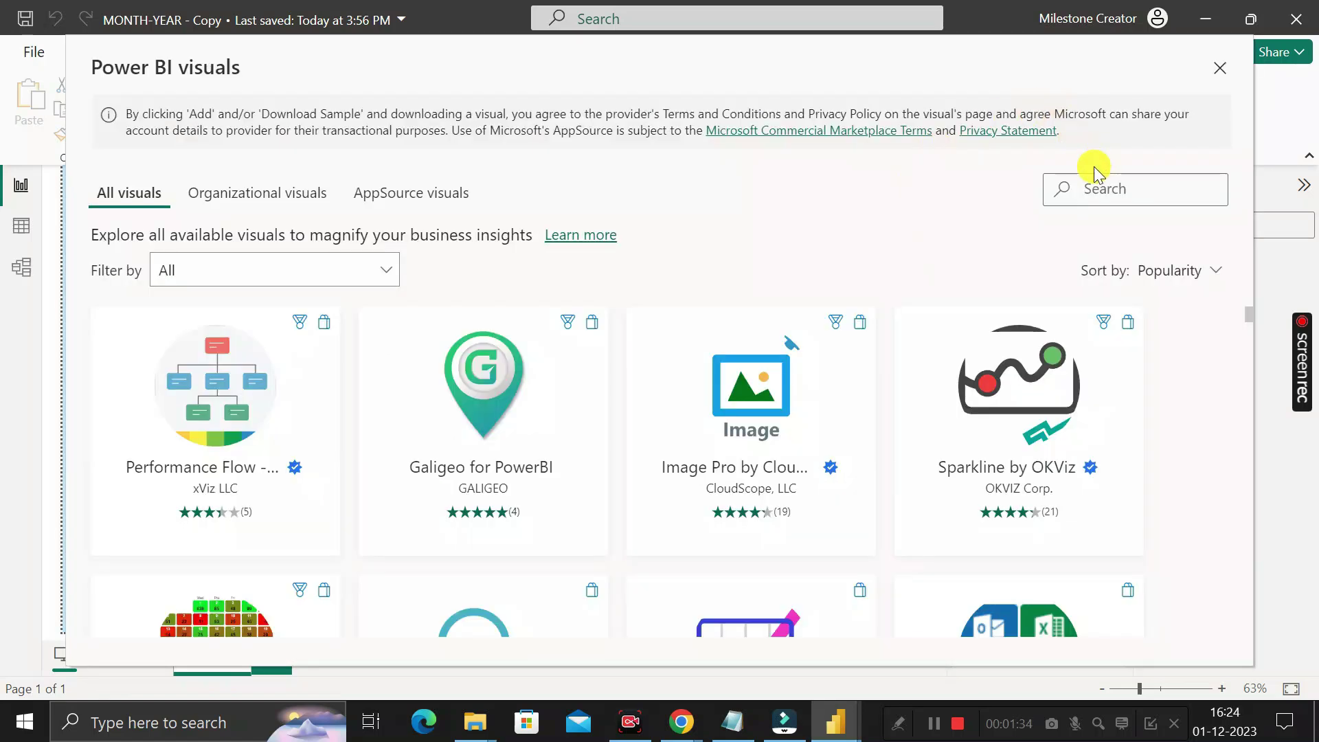
pyautogui.click(1098, 189)
pyautogui.write('sl')
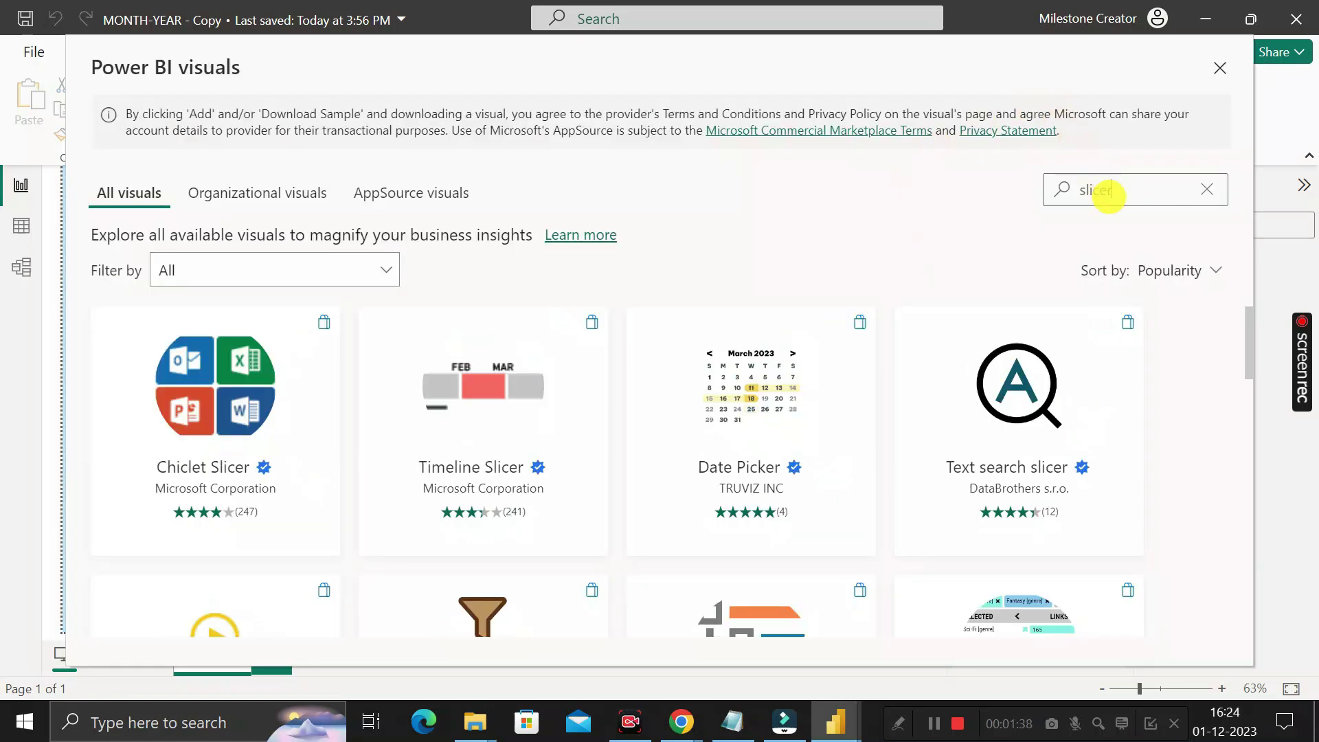
pyautogui.write('icer')
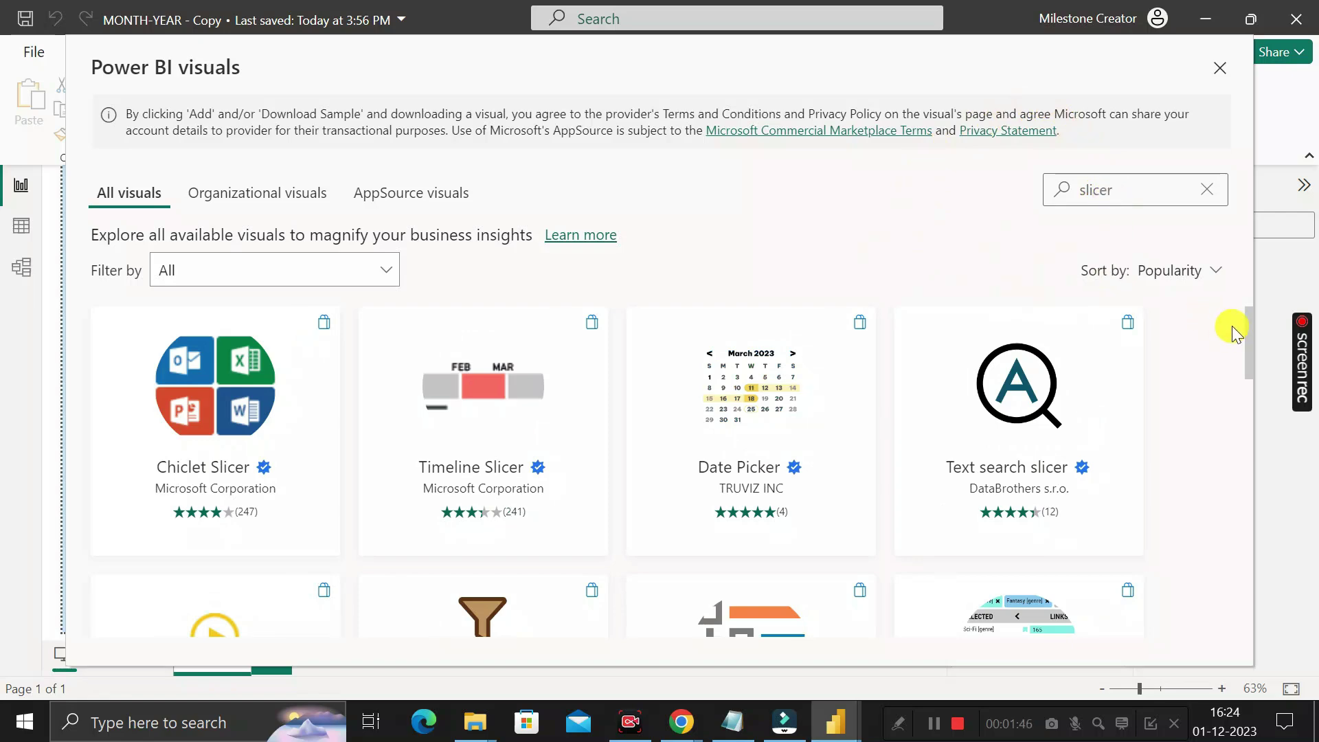
# - Find the Preselected Slicer in the gallery, read its details page, and close the gallery
pyautogui.moveTo(1248, 321); pyautogui.dragTo(1250, 421)
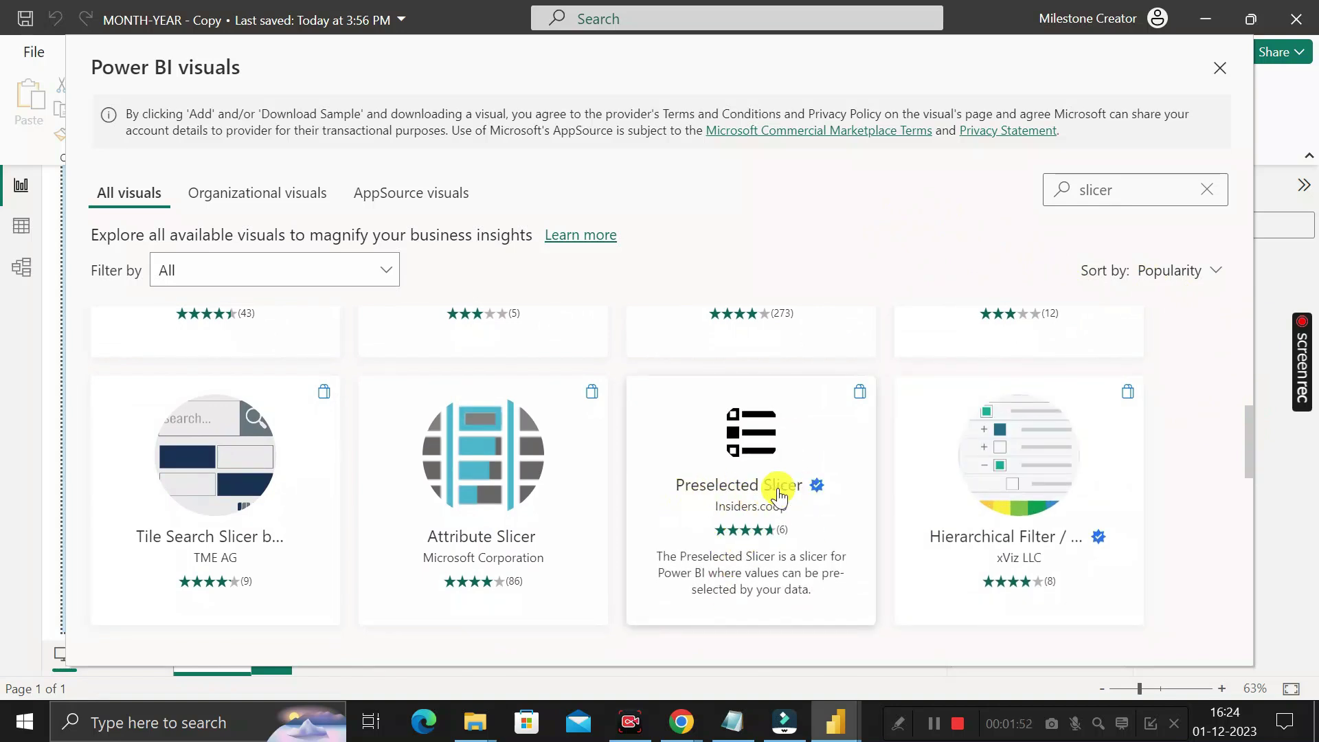
pyautogui.click(808, 439)
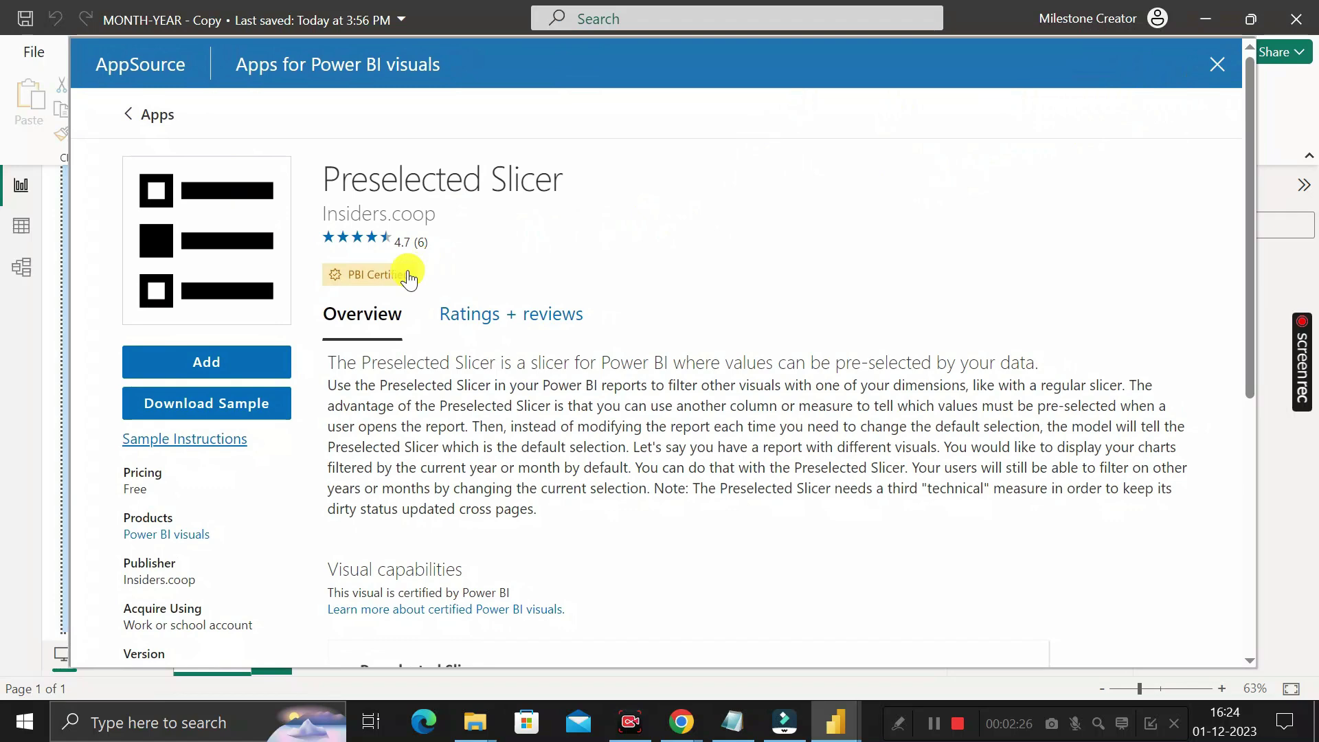
pyautogui.click(1216, 68)
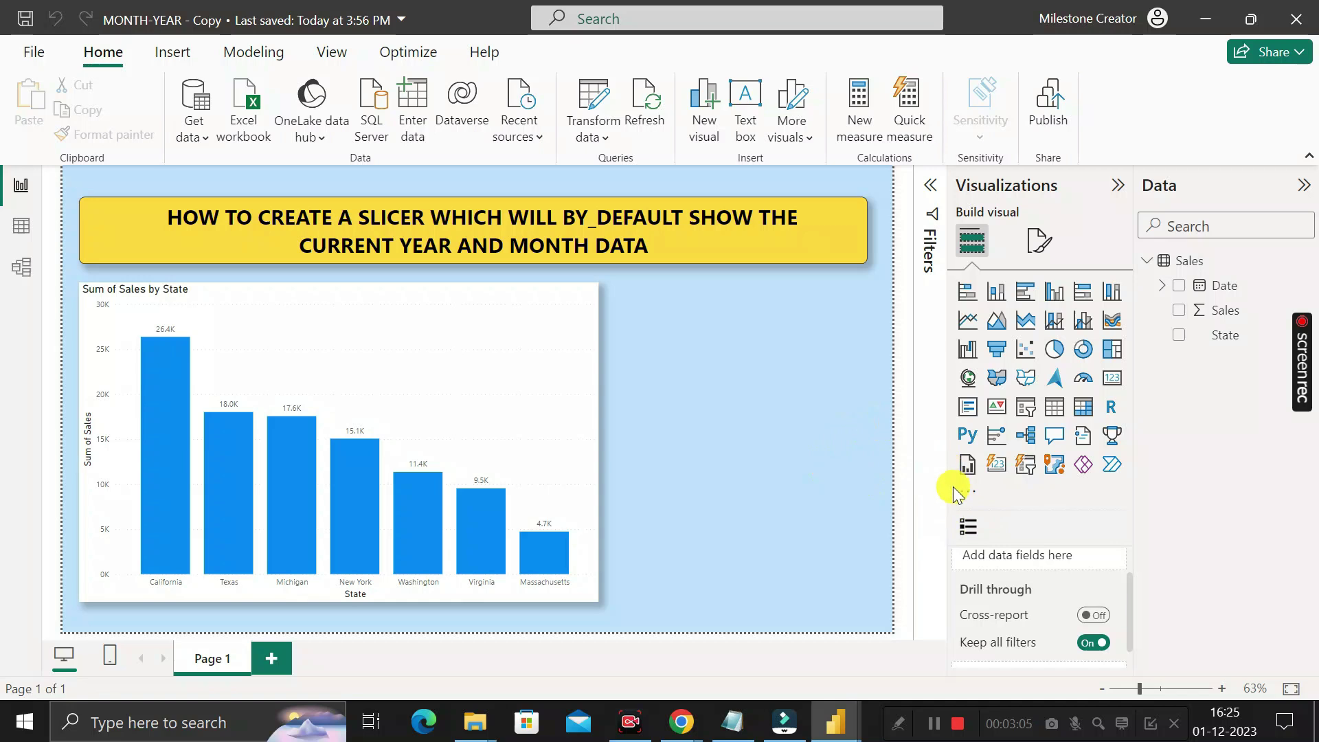
# - Add a Preselected Slicer visual beside the chart, narrow it to leave a gap, and review its field wells
pyautogui.click(970, 527)
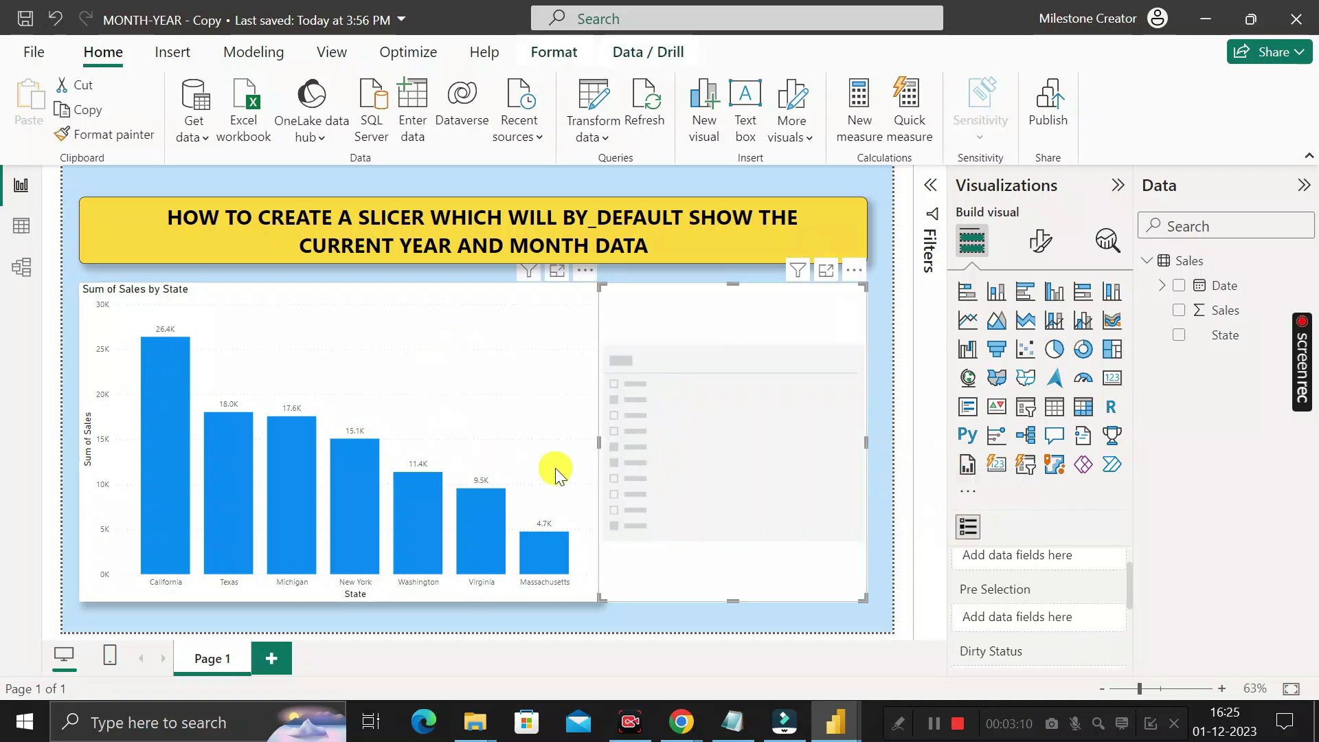
pyautogui.moveTo(598, 440); pyautogui.dragTo(628, 441)
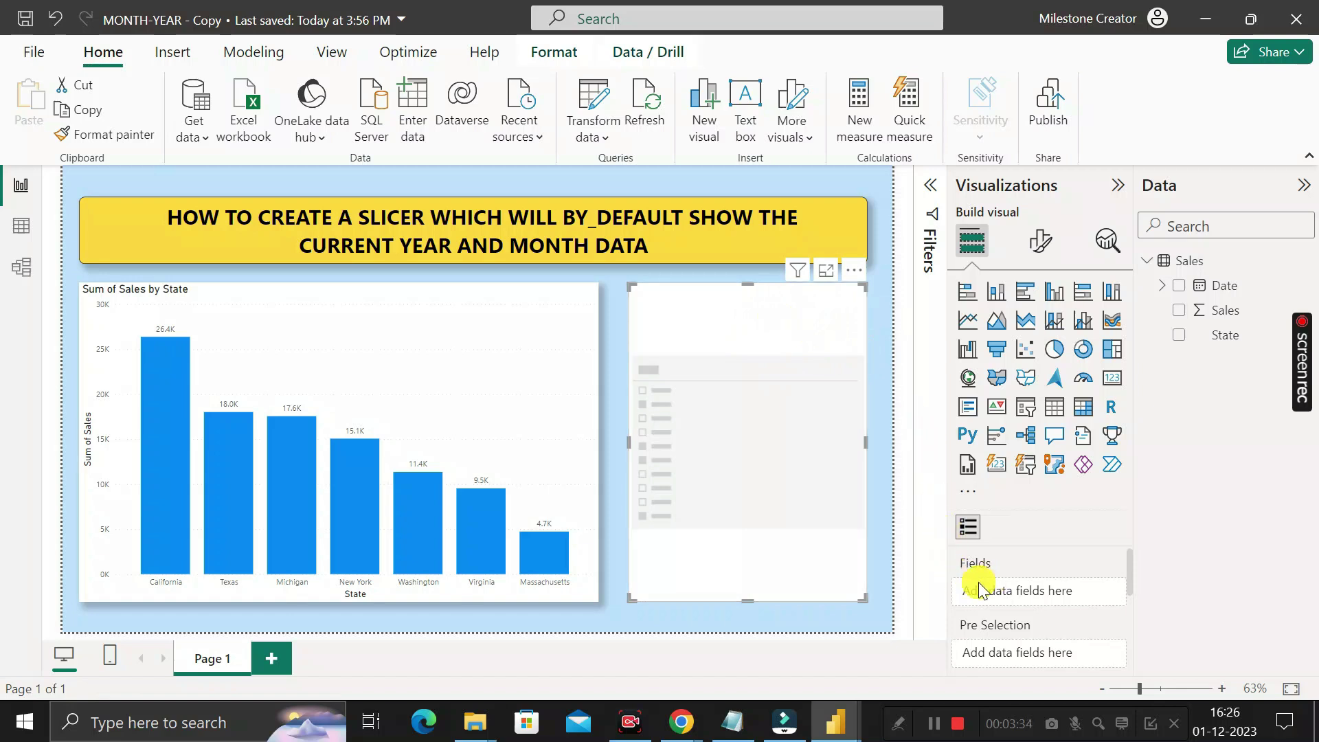
pyautogui.scroll(-1, 989, 588)
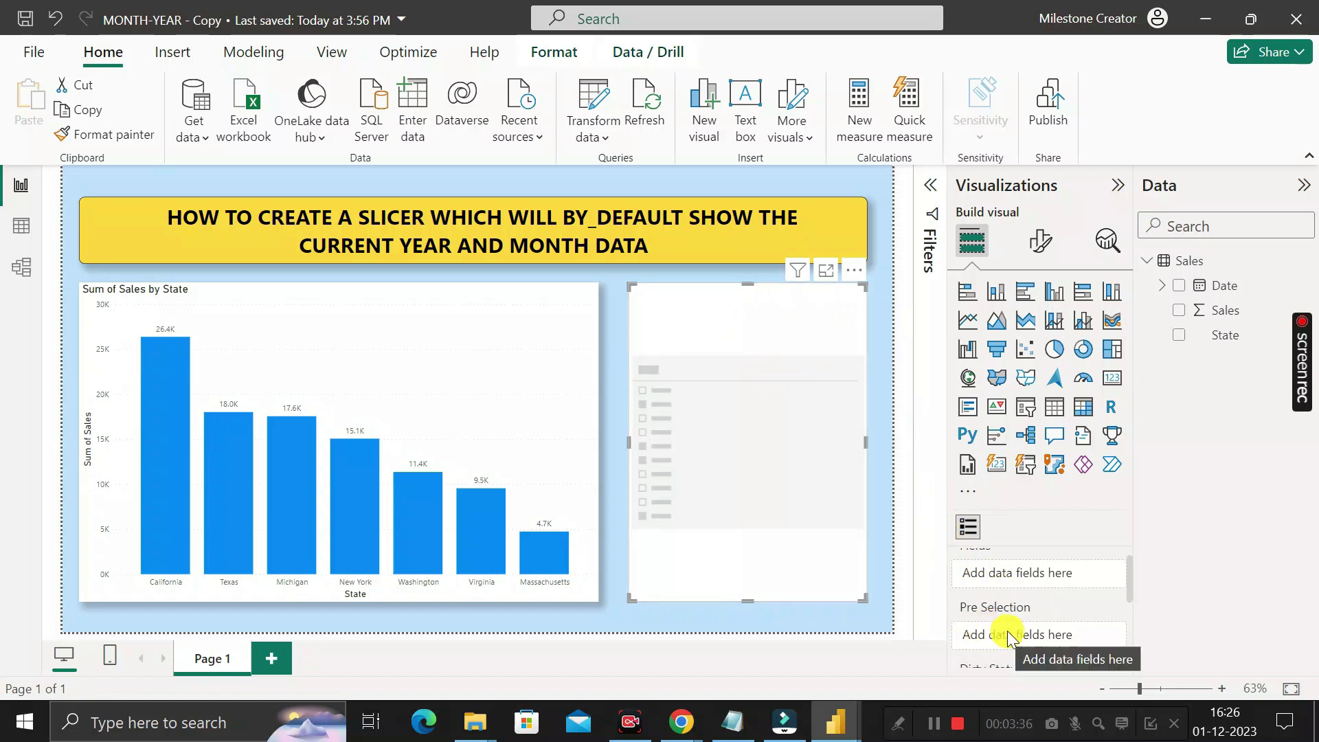
pyautogui.scroll(-3, 1008, 635)
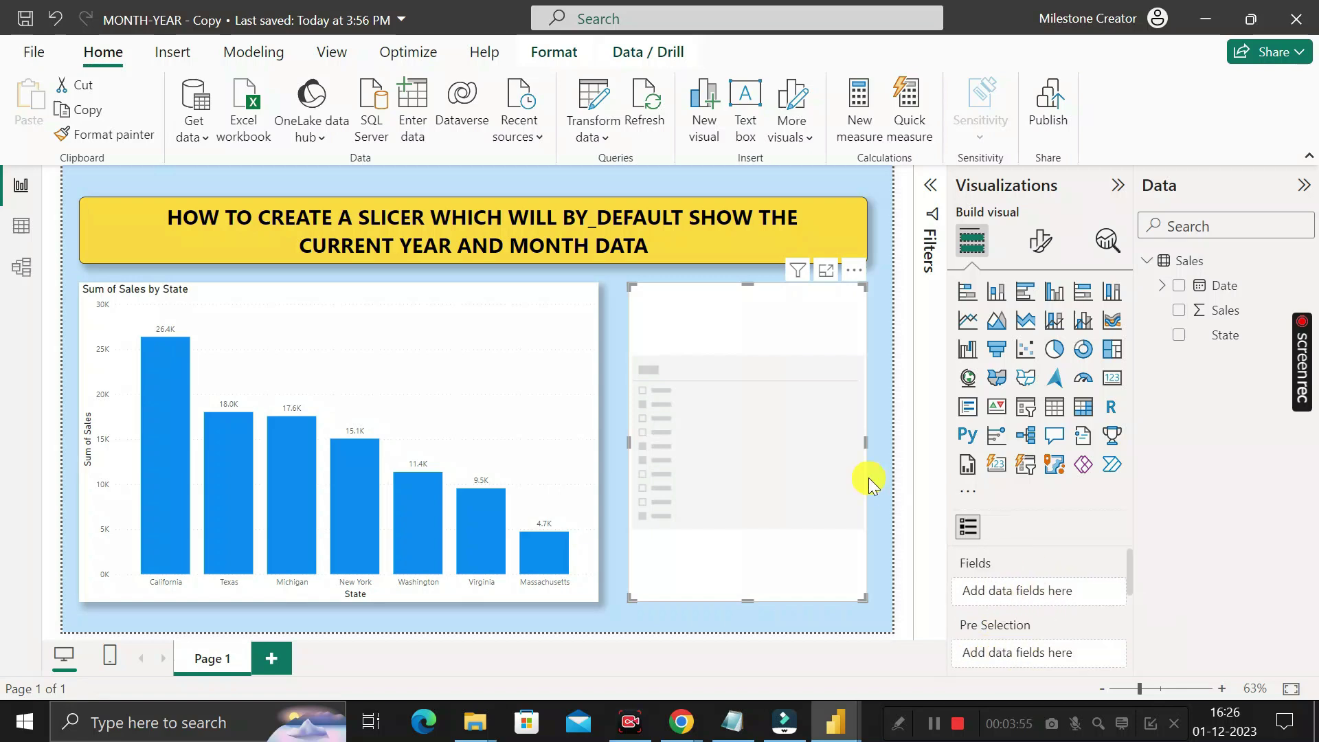
pyautogui.click(878, 467)
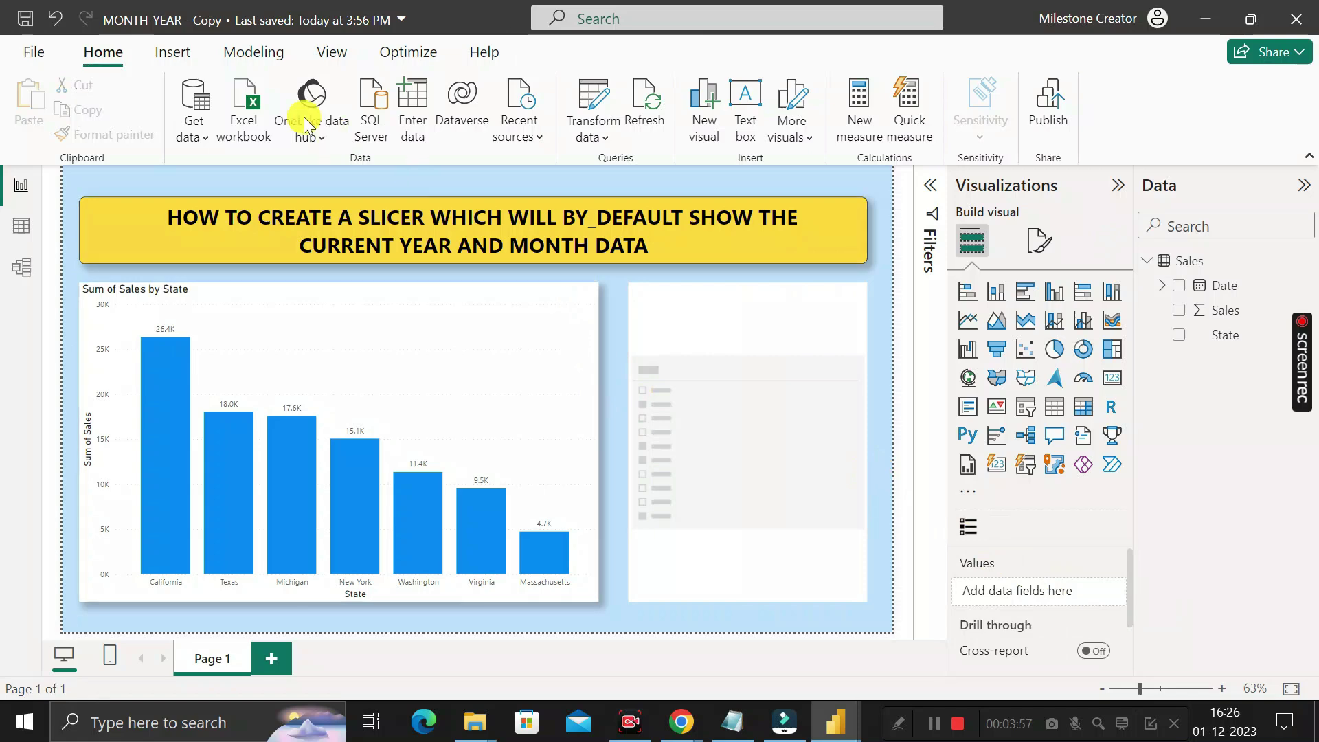
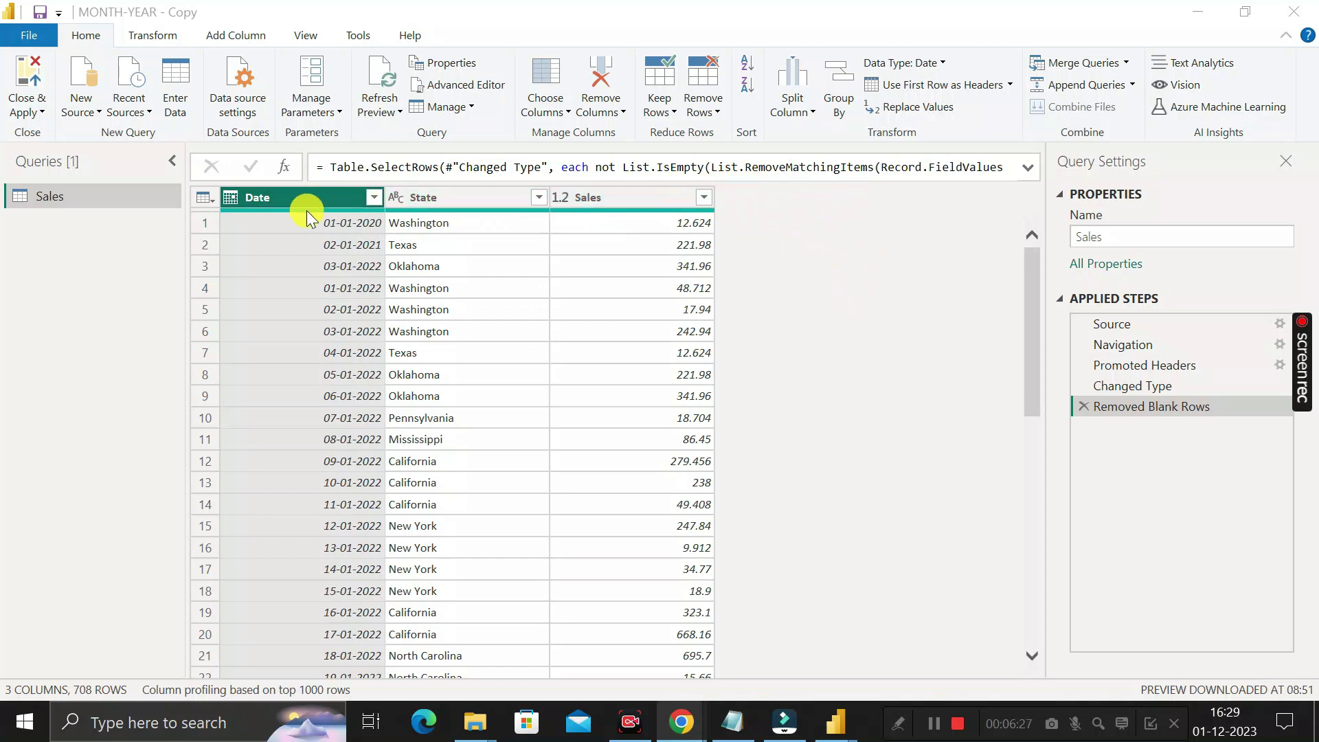
# - Duplicate the Date column of the Sales query twice in Power Query Editor
pyautogui.rightClick(290, 196)
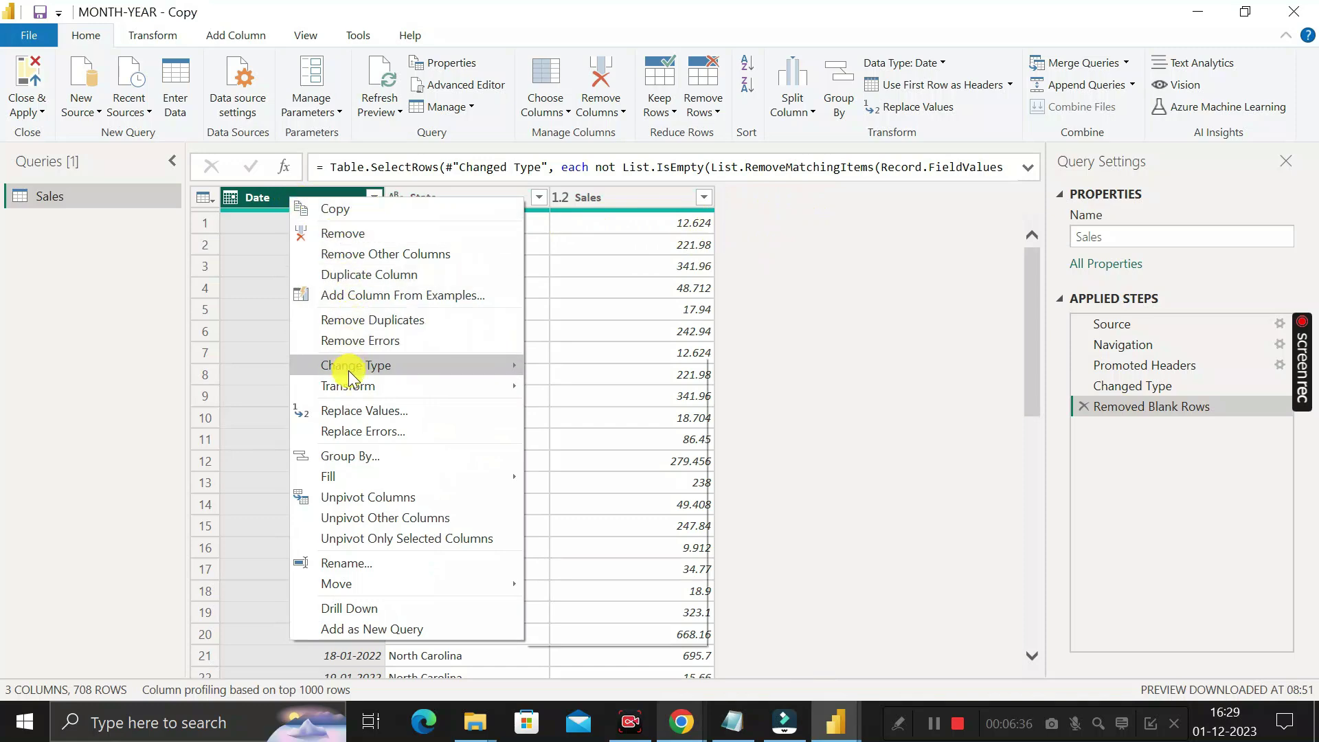
pyautogui.click(360, 275)
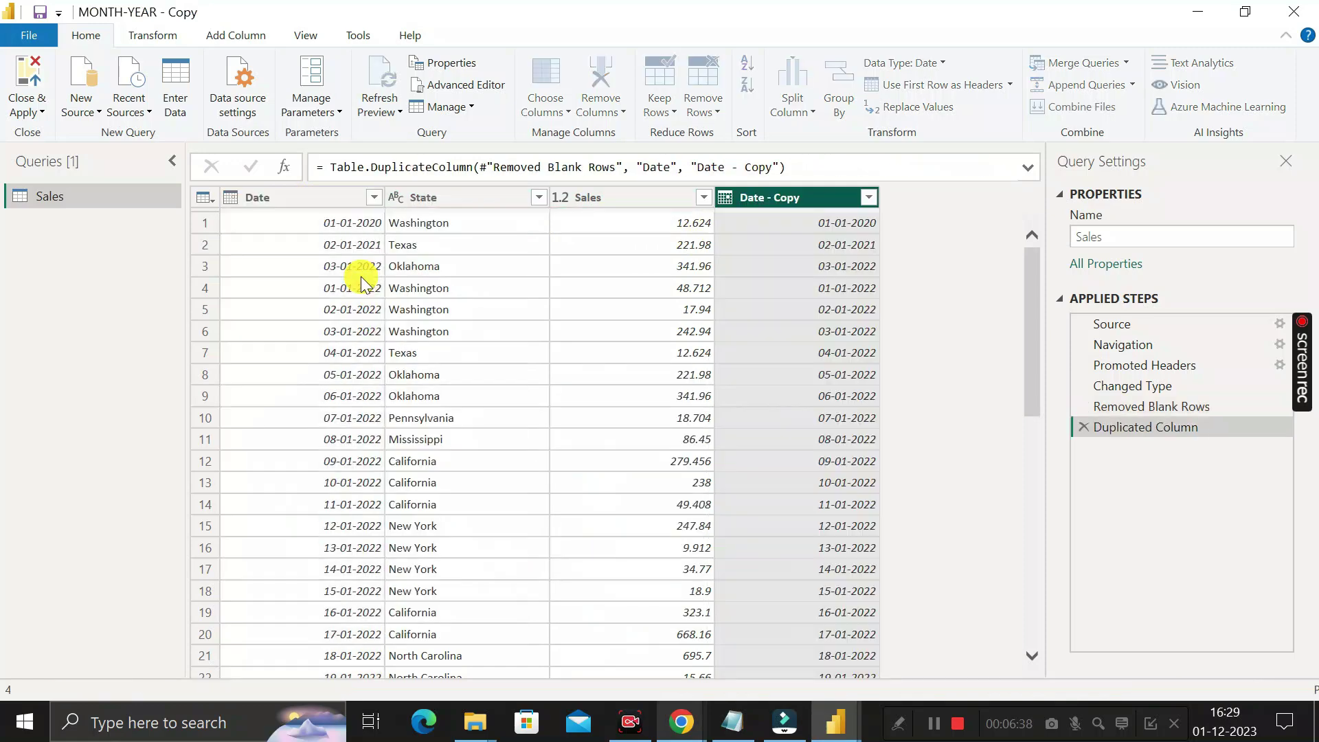
pyautogui.rightClick(285, 197)
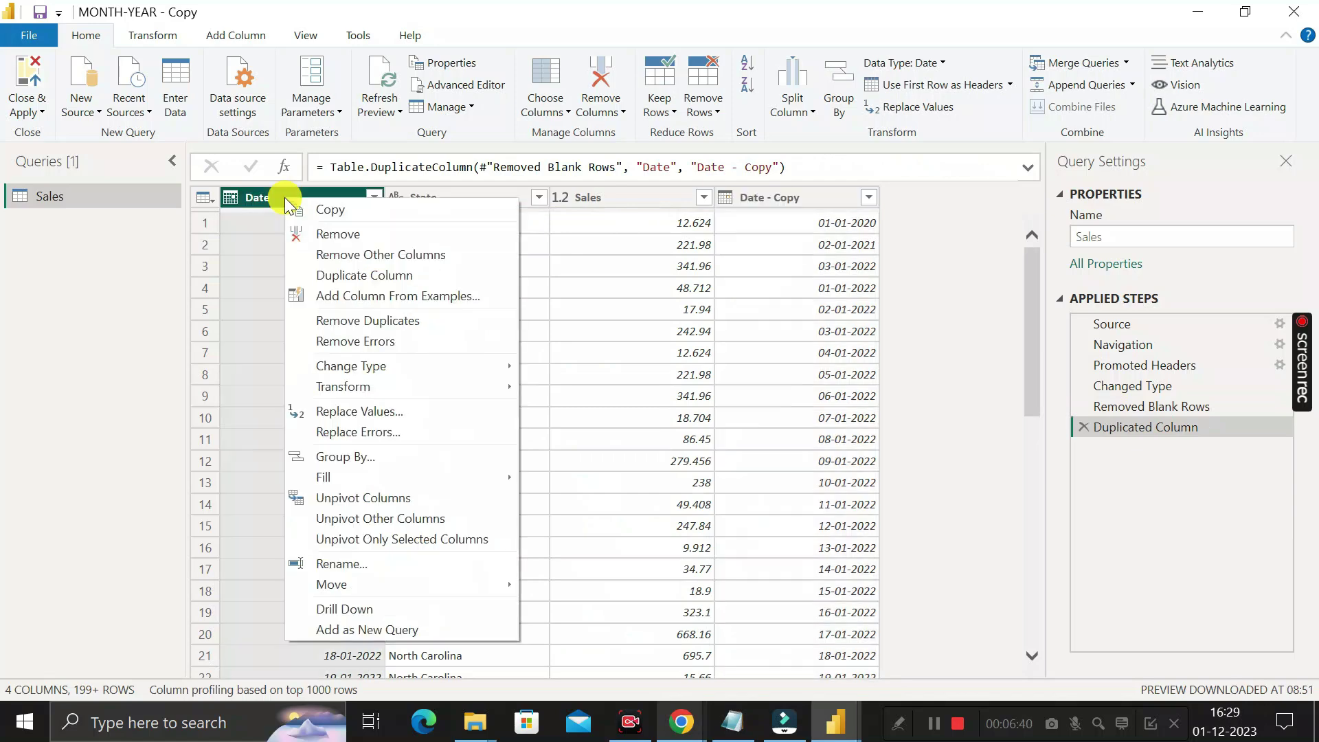
pyautogui.click(351, 275)
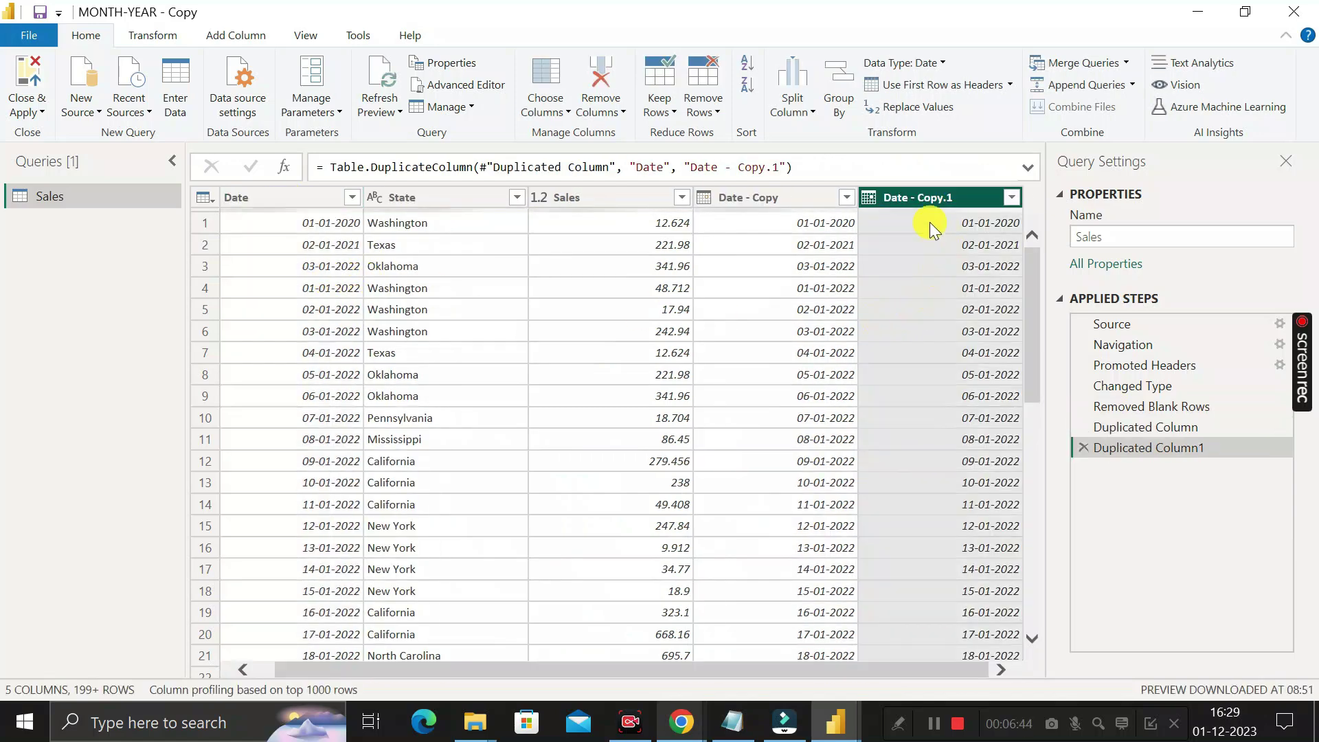
# - Rename the first duplicated date column, Date - Copy, as Year
pyautogui.doubleClick(758, 196)
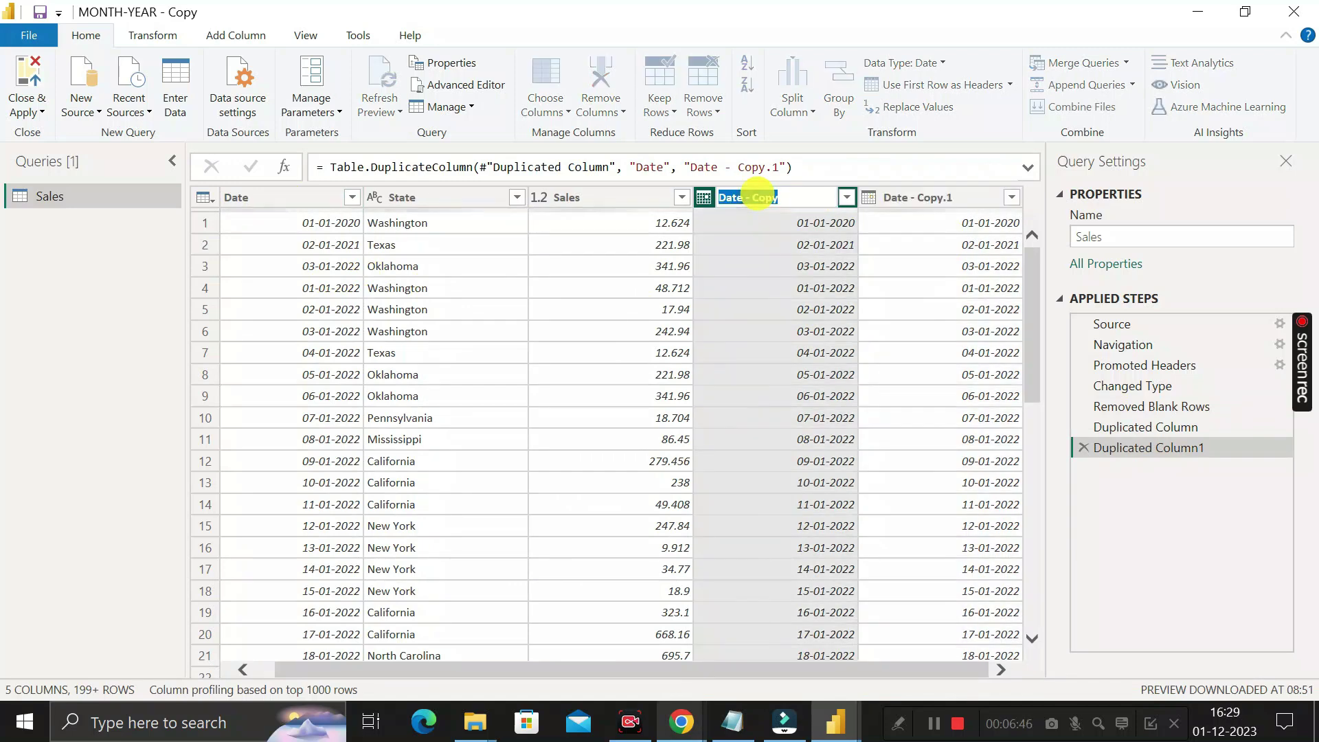
pyautogui.write('Year')
pyautogui.press('Return')
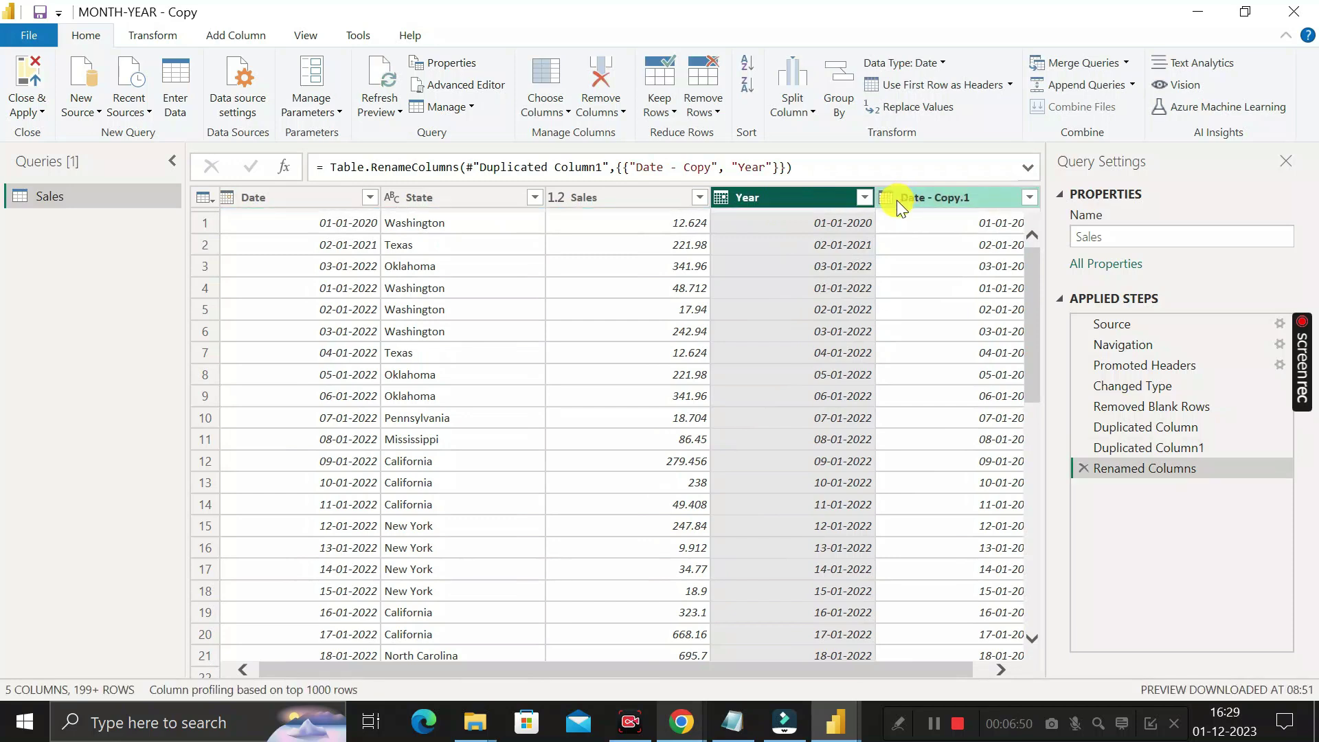
# - Rename the second duplicated date column, Date - Copy.1, as Month
pyautogui.doubleClick(918, 200)
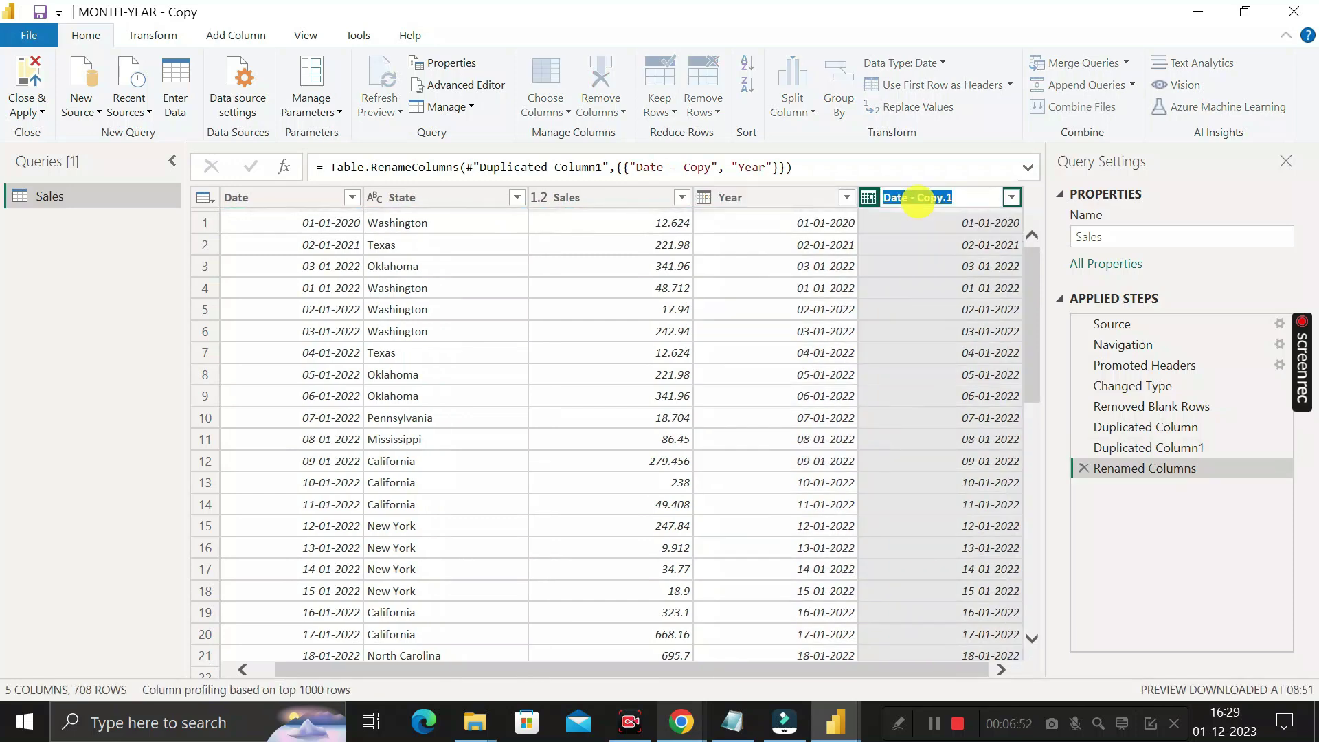
pyautogui.write('Mo')
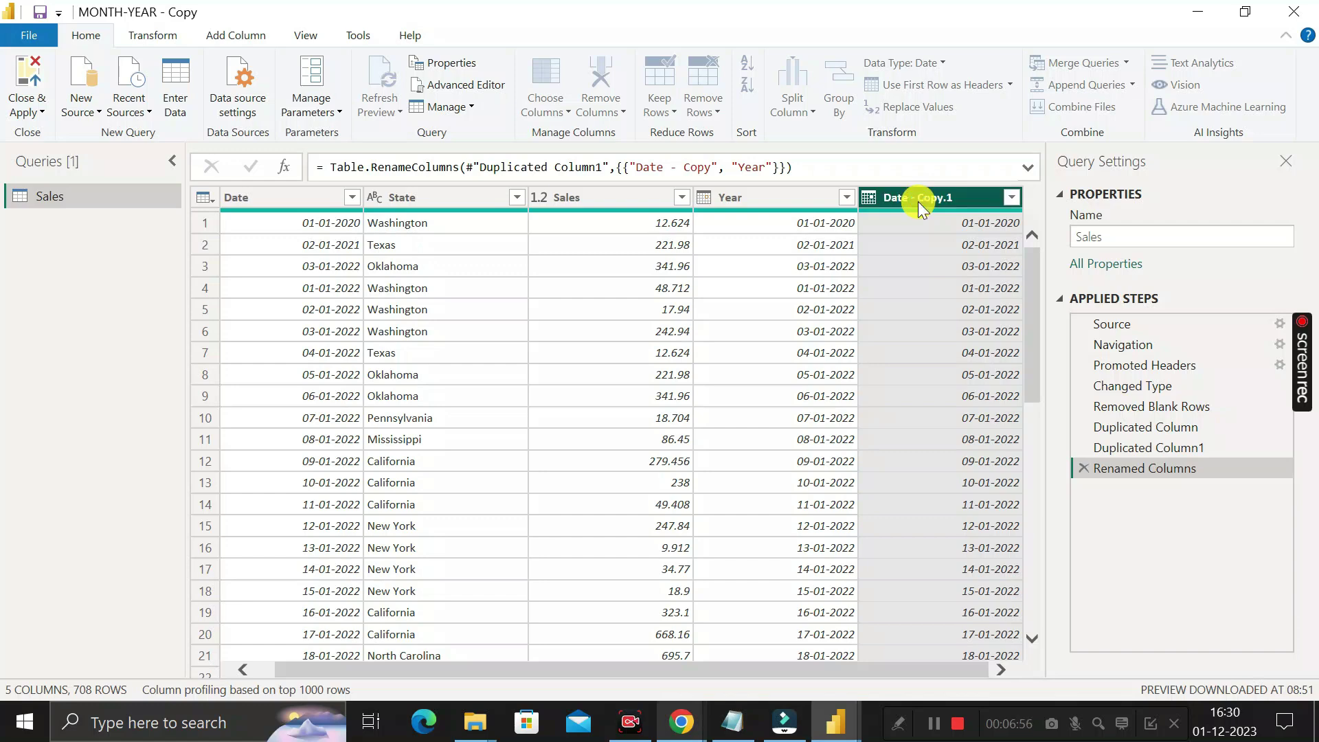
pyautogui.press('Return')
# - Transform the Year column's dates so that it holds only the year
pyautogui.click(764, 202)
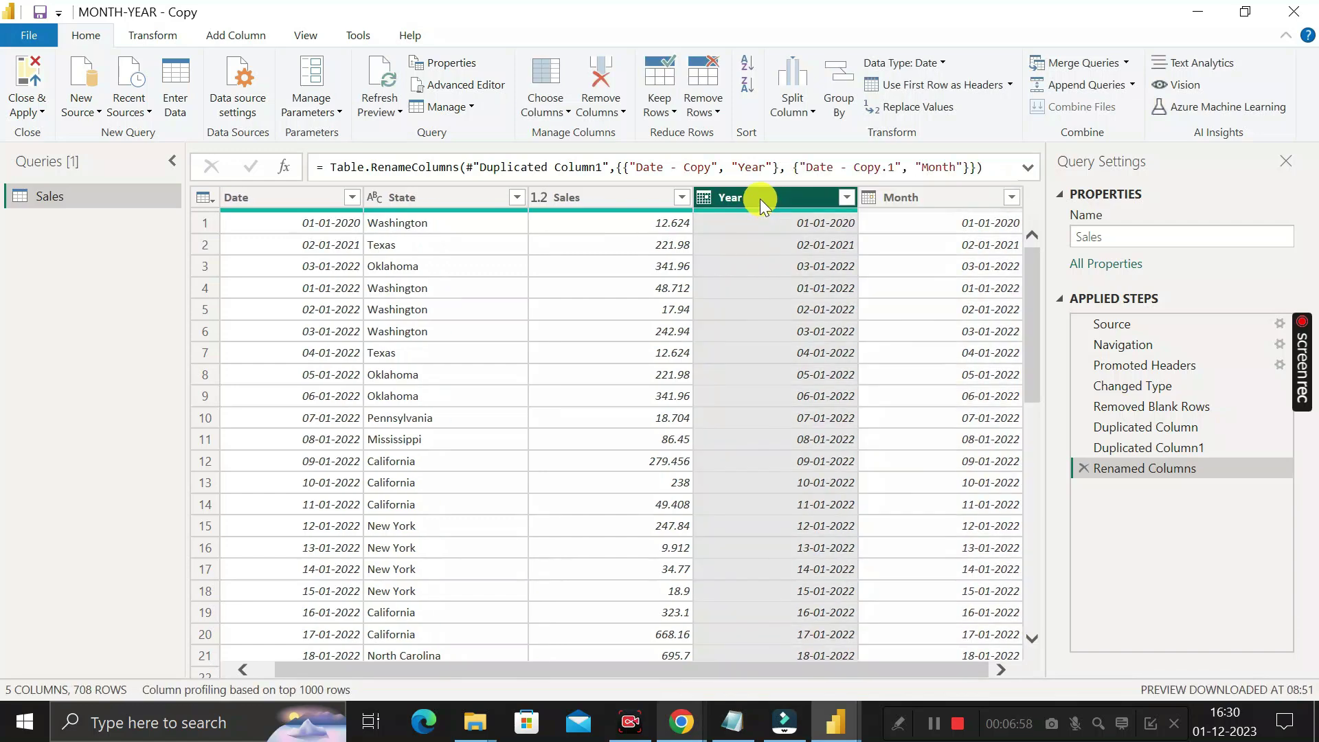
pyautogui.rightClick(760, 199)
pyautogui.rightClick(778, 198)
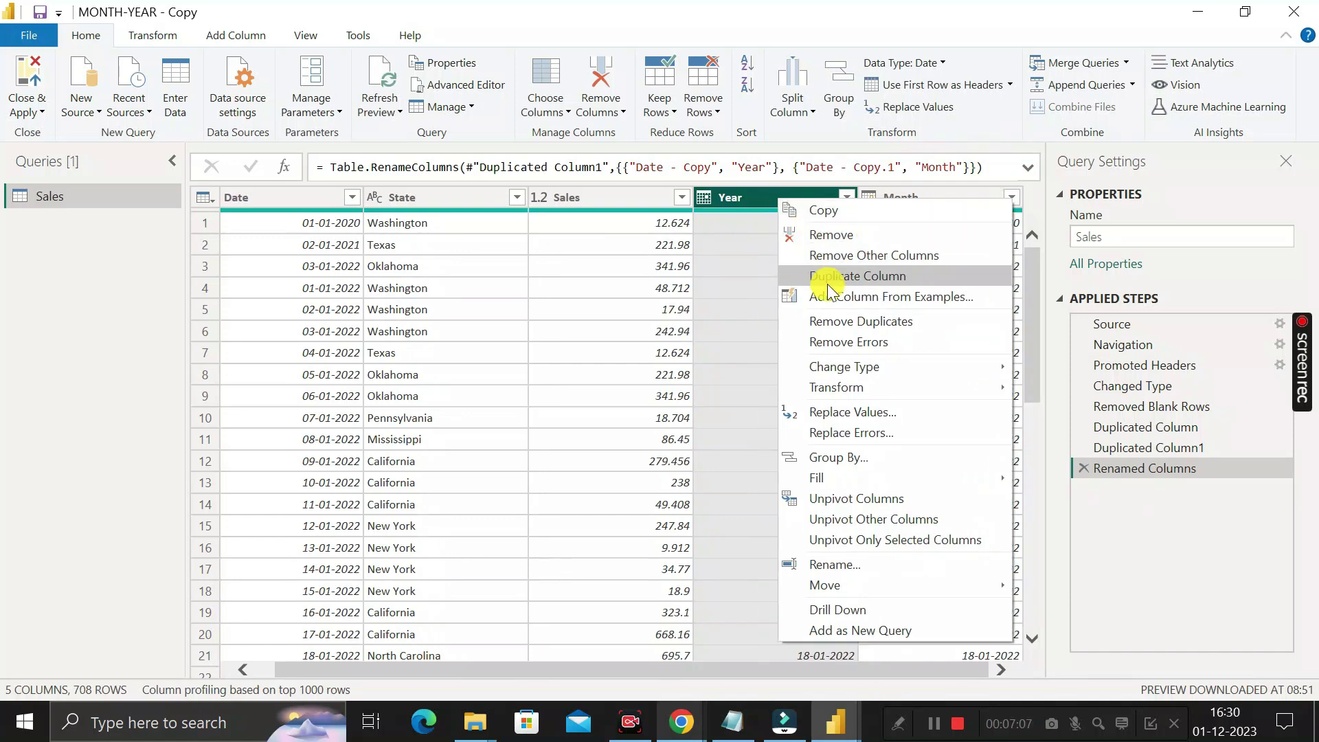
pyautogui.moveTo(911, 389)
pyautogui.moveTo(1141, 389)
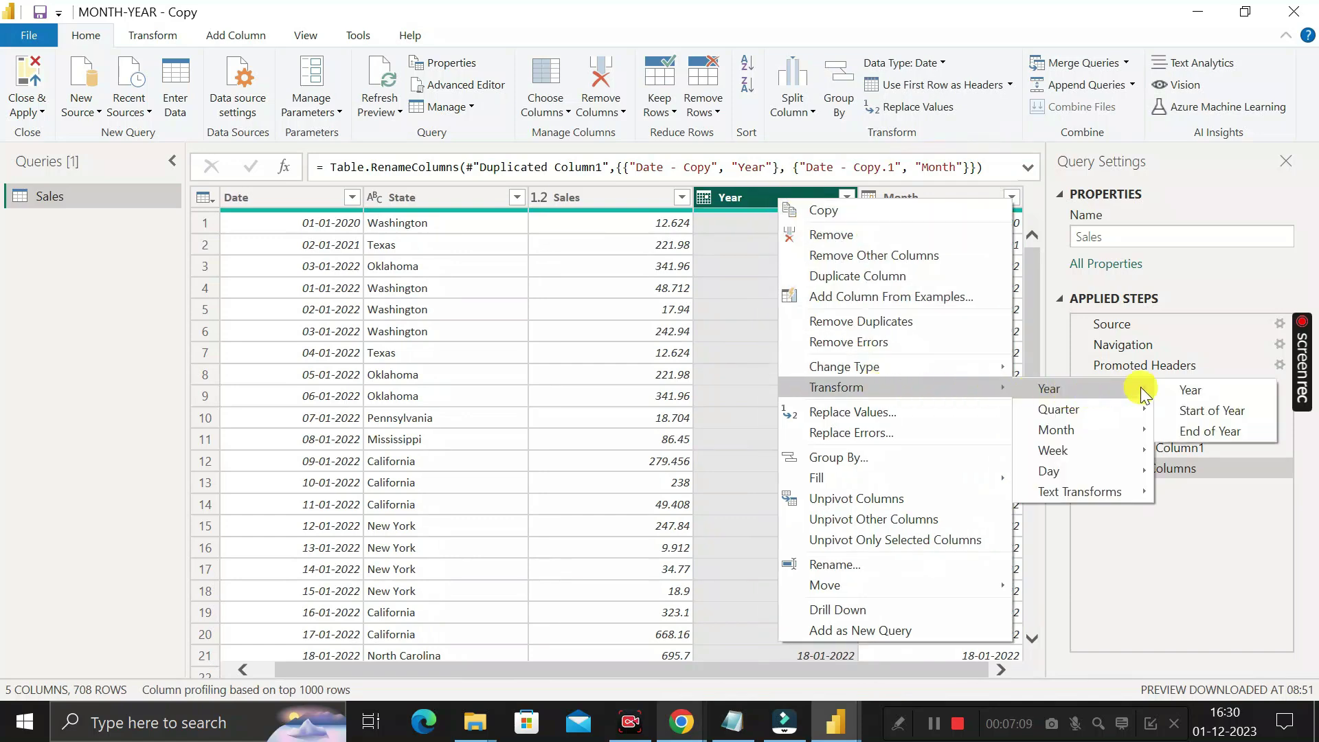
pyautogui.click(1195, 389)
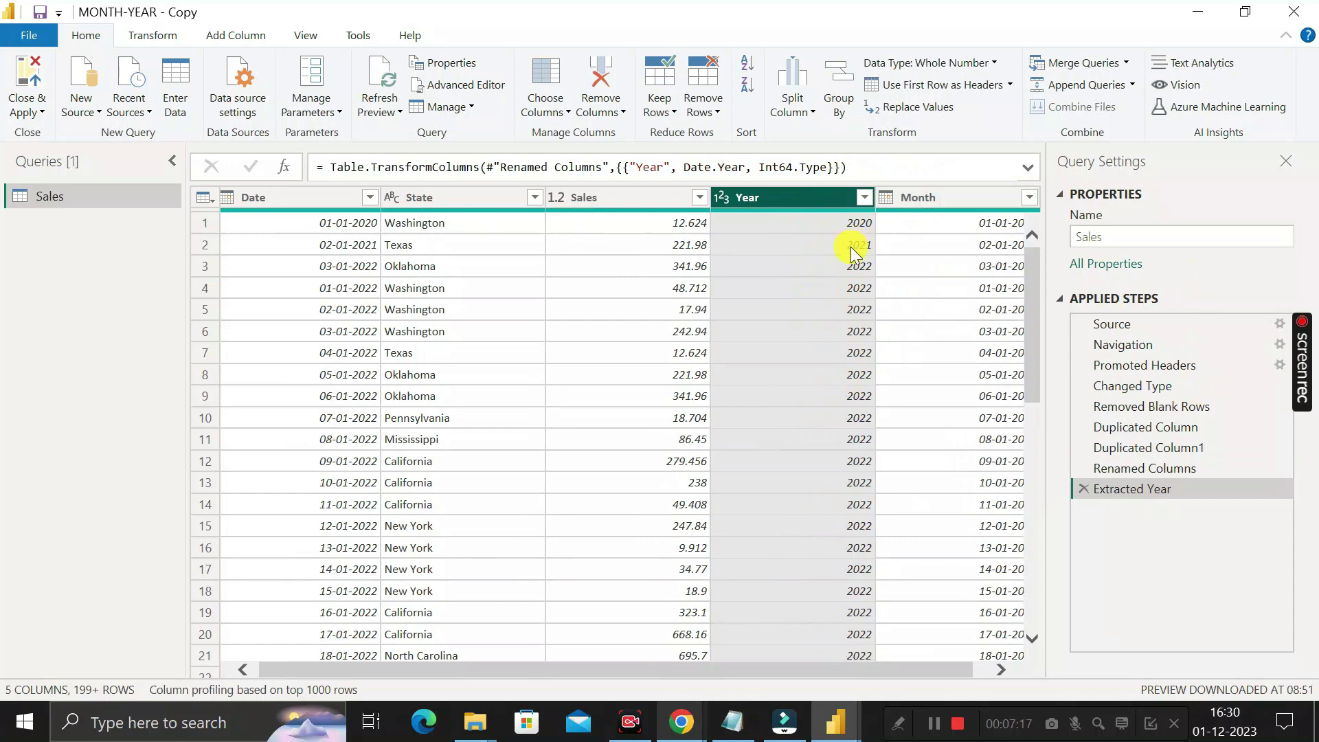
# - Transform the Month column's dates into the name of the month
pyautogui.click(947, 196)
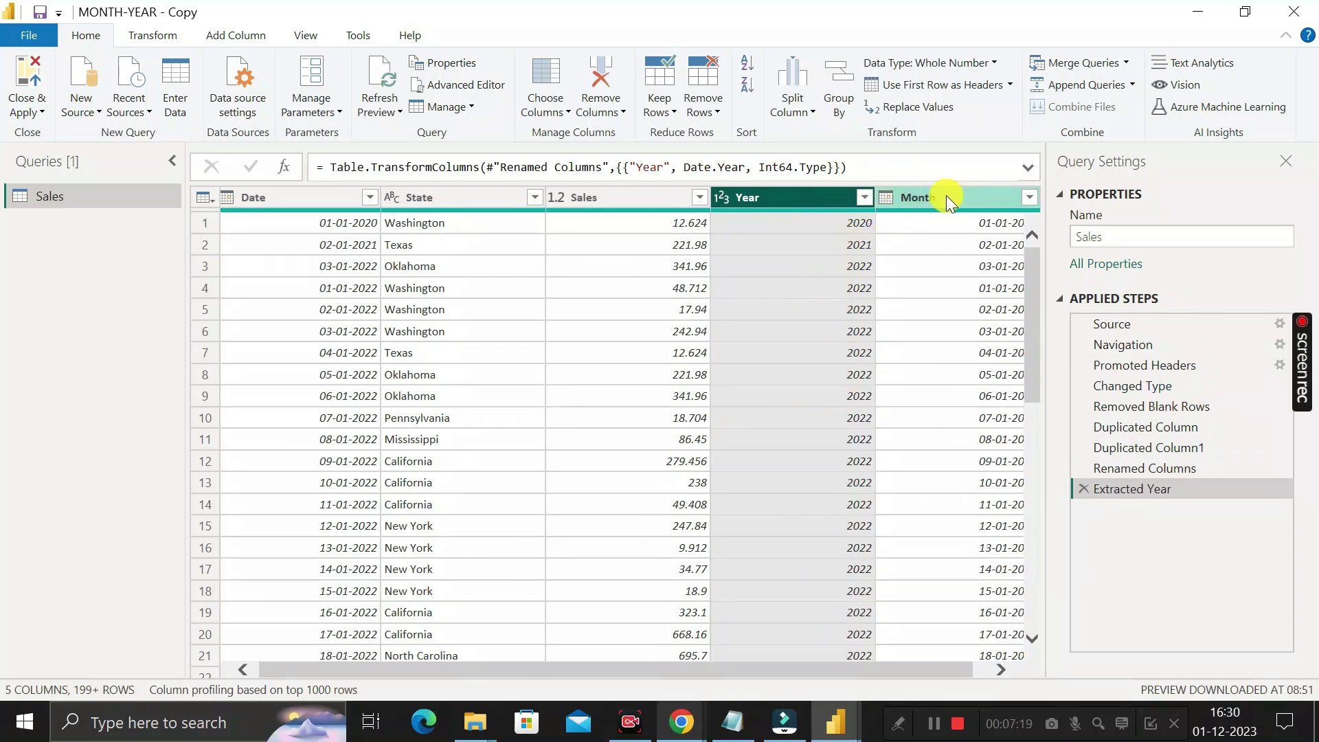
pyautogui.rightClick(942, 198)
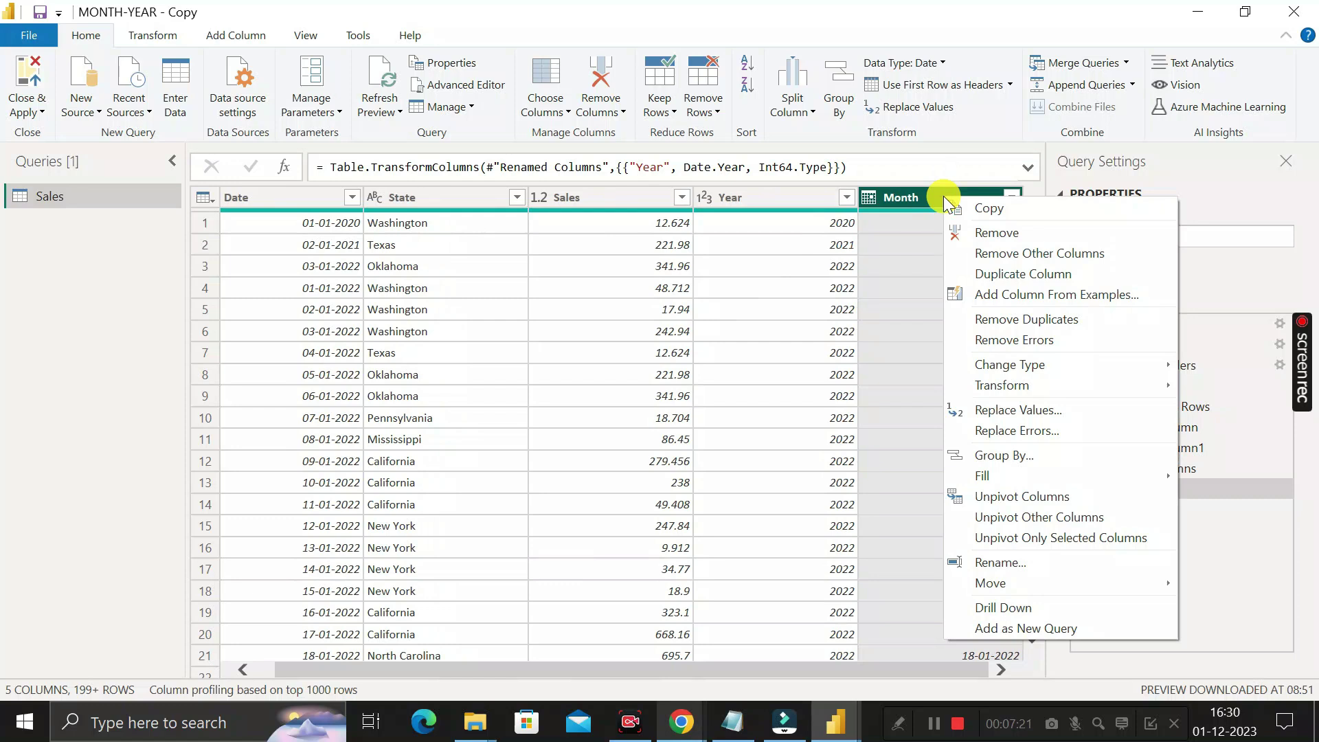
pyautogui.moveTo(1094, 395)
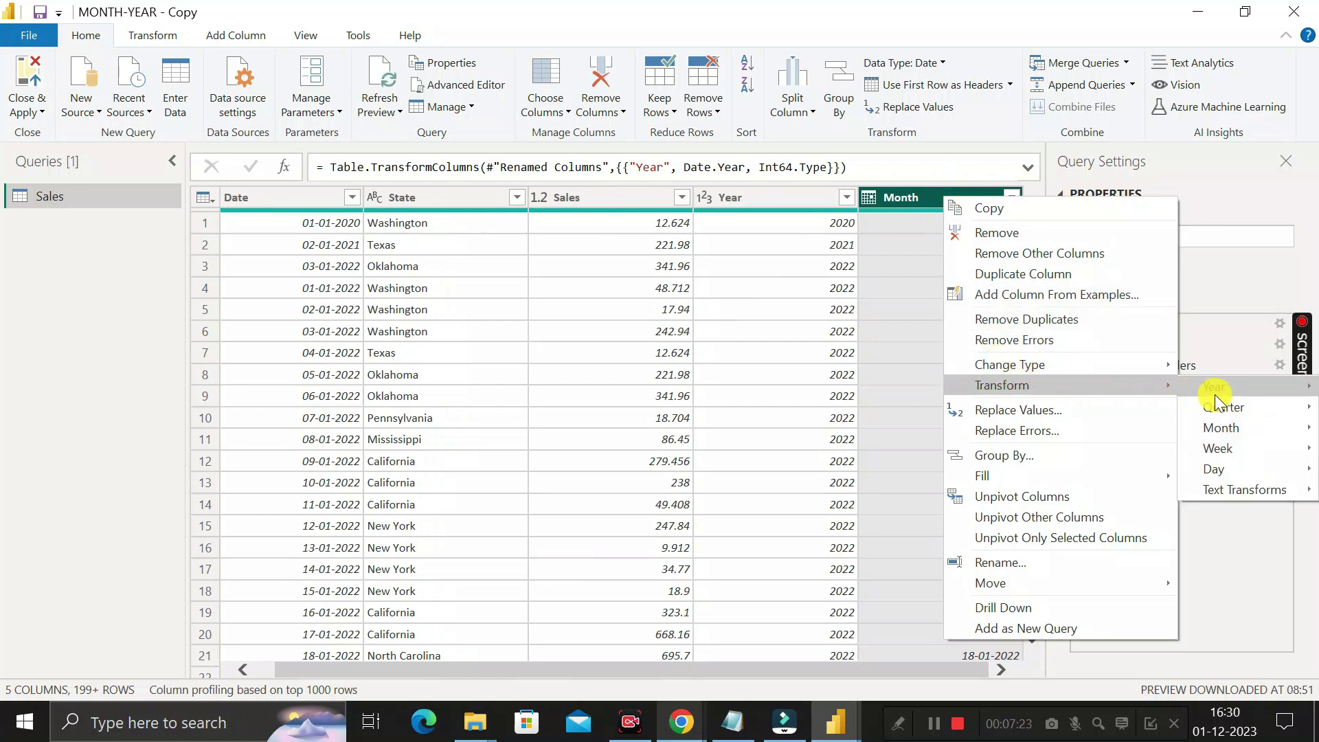
pyautogui.moveTo(1233, 433)
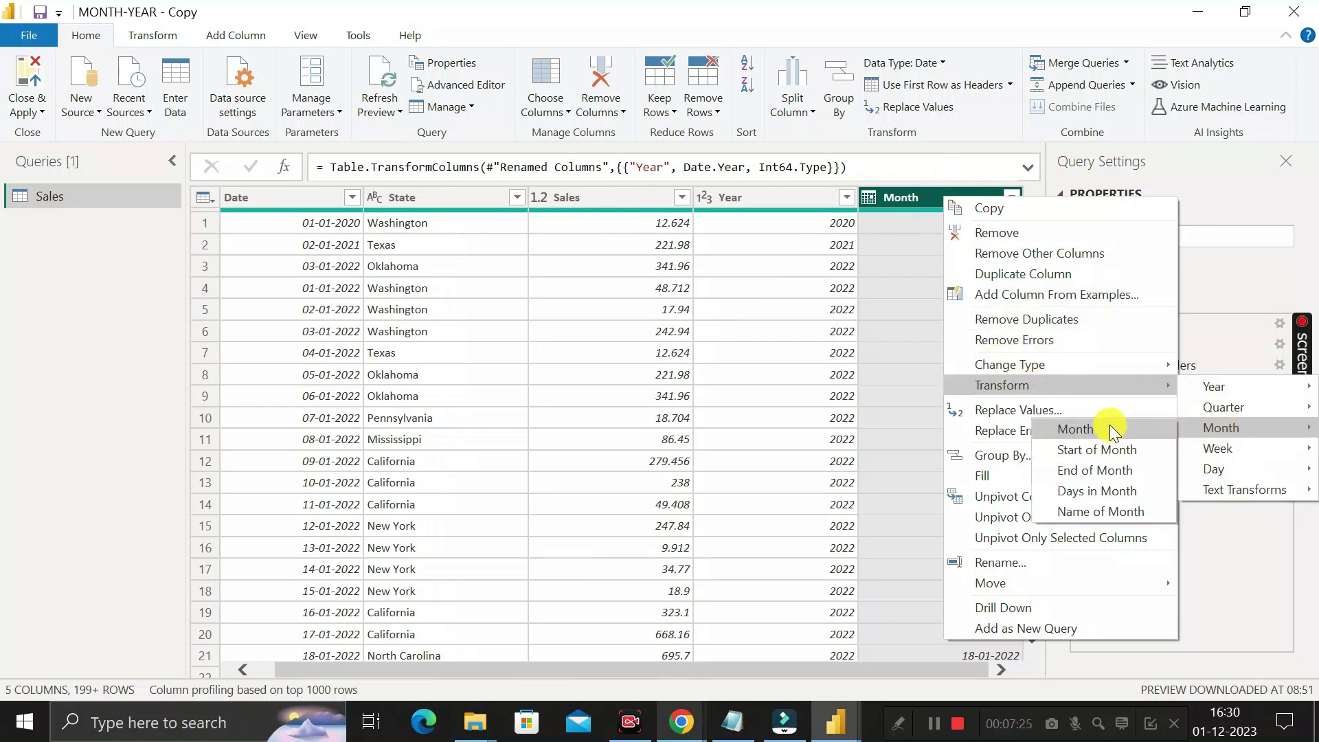
pyautogui.click(1107, 512)
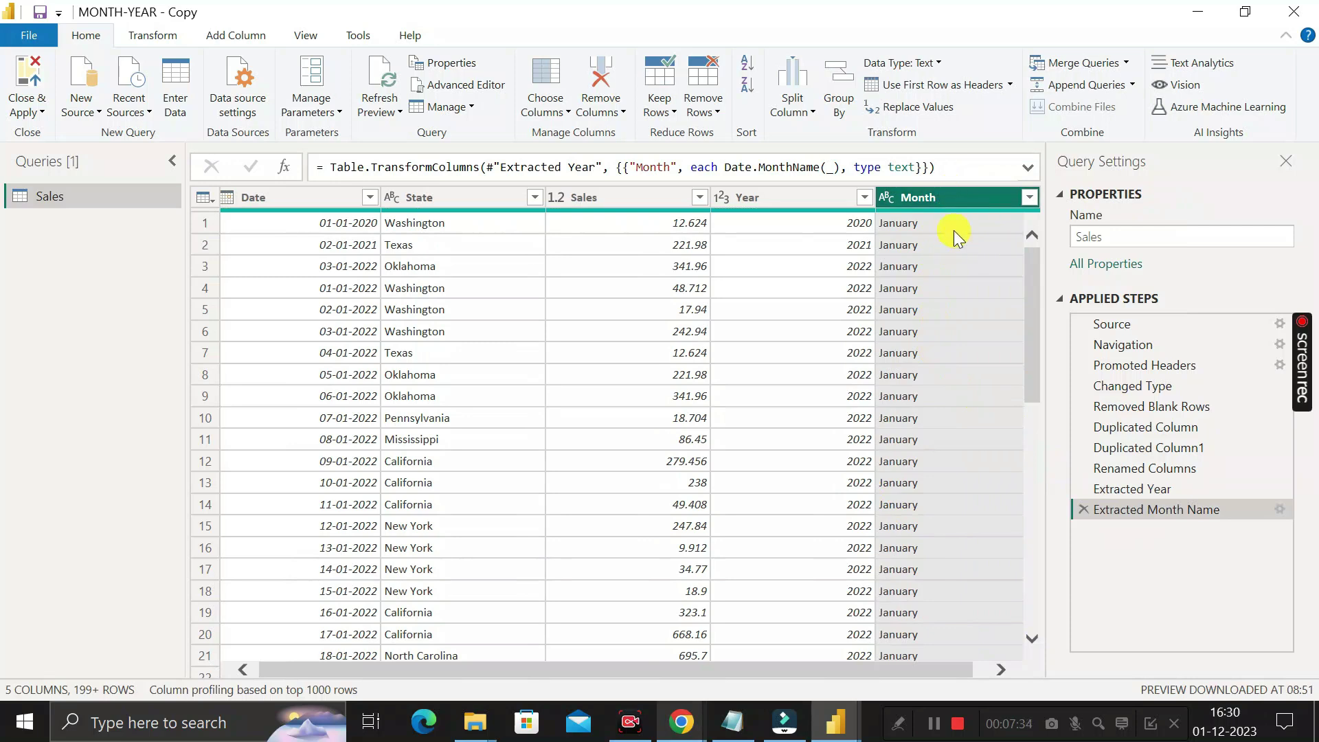
# - Merge the Year and Month columns, in that order, using a custom hyphen (-) separator
pyautogui.click(1020, 196)
pyautogui.click(790, 198)
pyautogui.keyDown('ctrl'); pyautogui.click(914, 197); pyautogui.keyUp('ctrl')
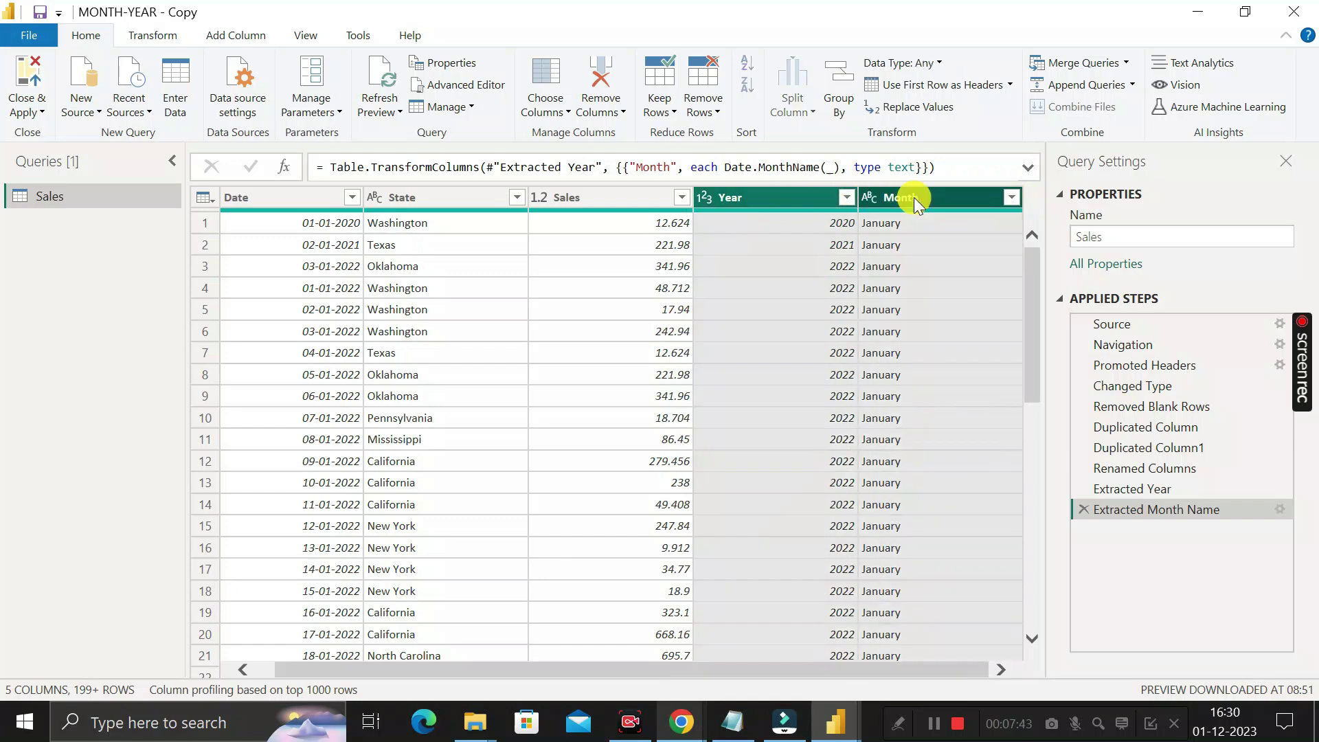
pyautogui.rightClick(914, 198)
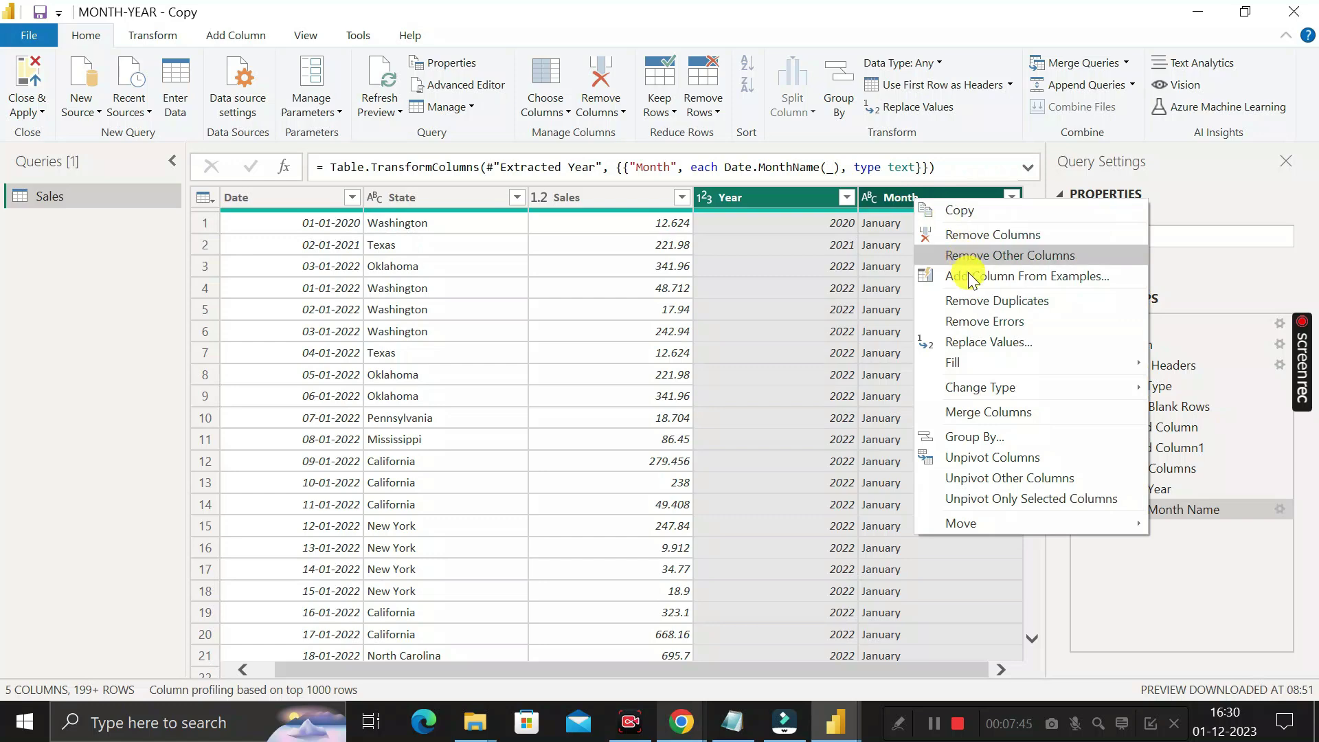
pyautogui.click(983, 412)
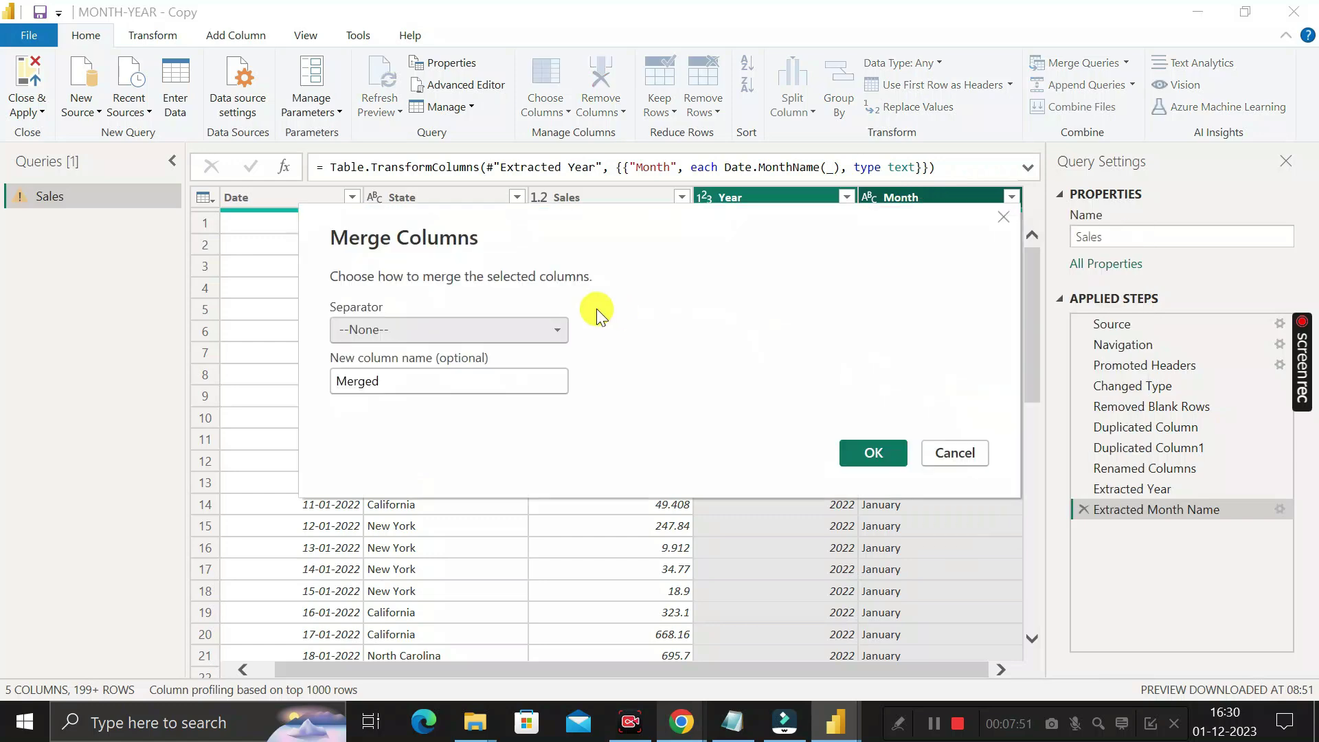
pyautogui.click(550, 329)
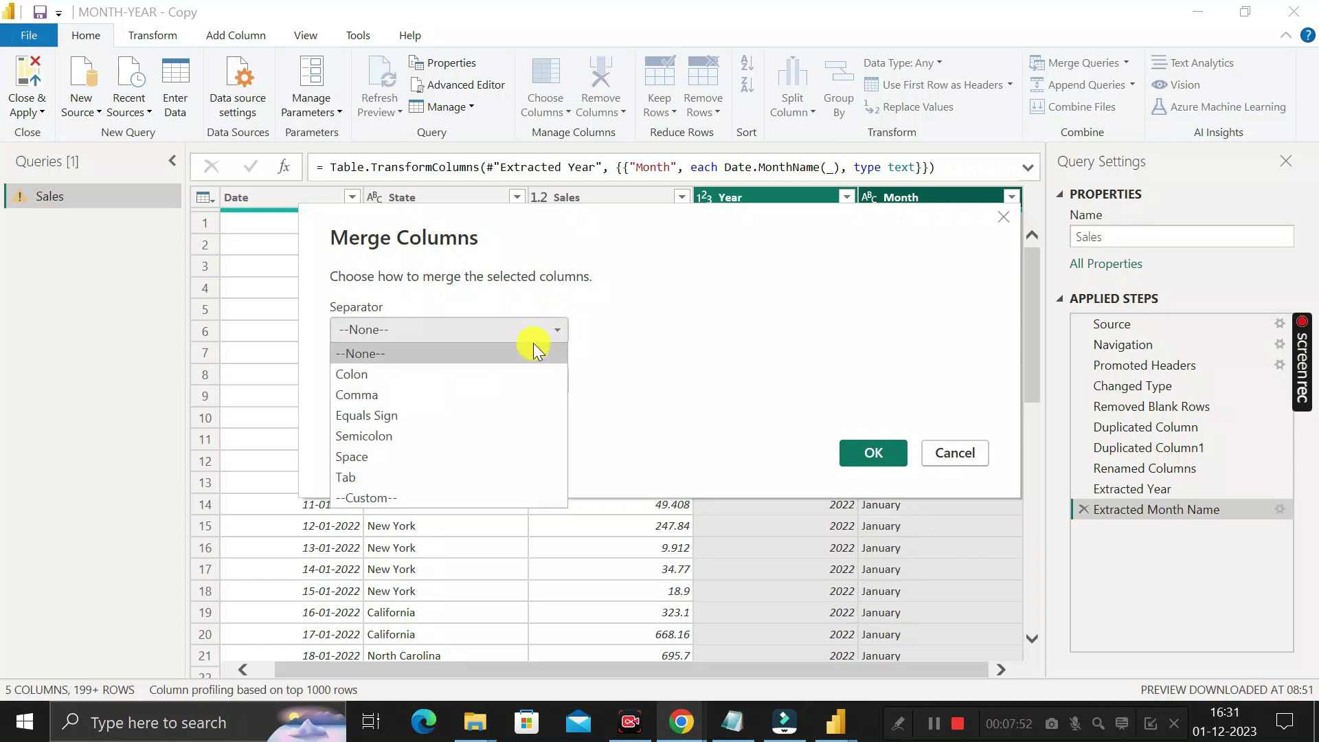
pyautogui.click(352, 496)
pyautogui.click(378, 363)
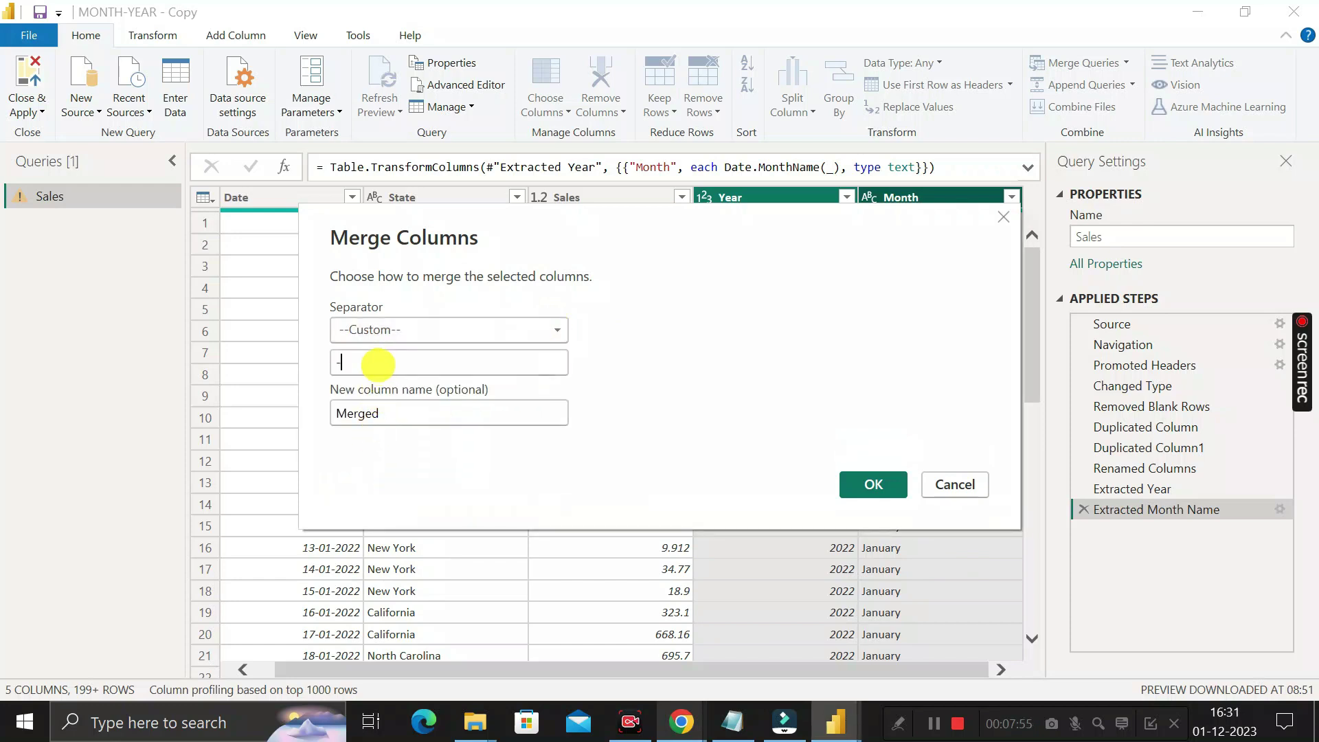
pyautogui.click(872, 481)
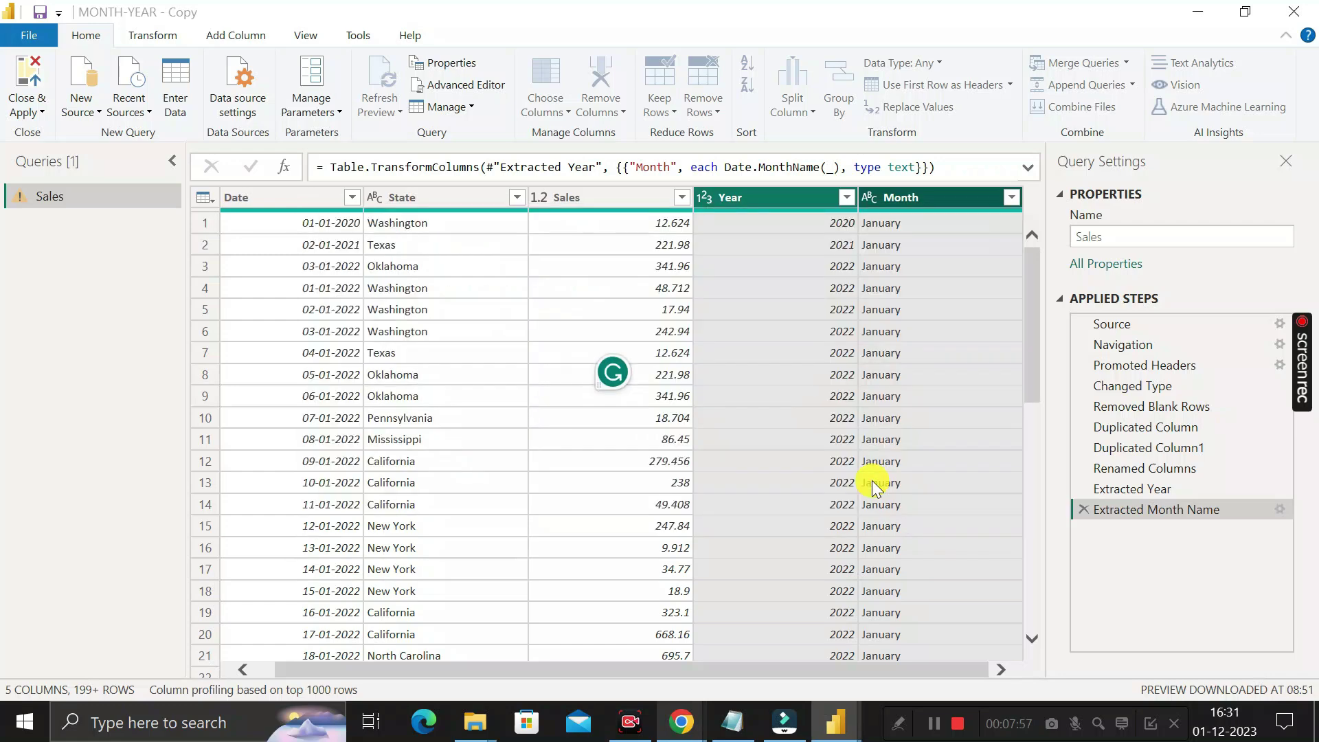
# - Rename the merged column as Year_Month, and close Power Query Editor with the changes applied
pyautogui.click(306, 200)
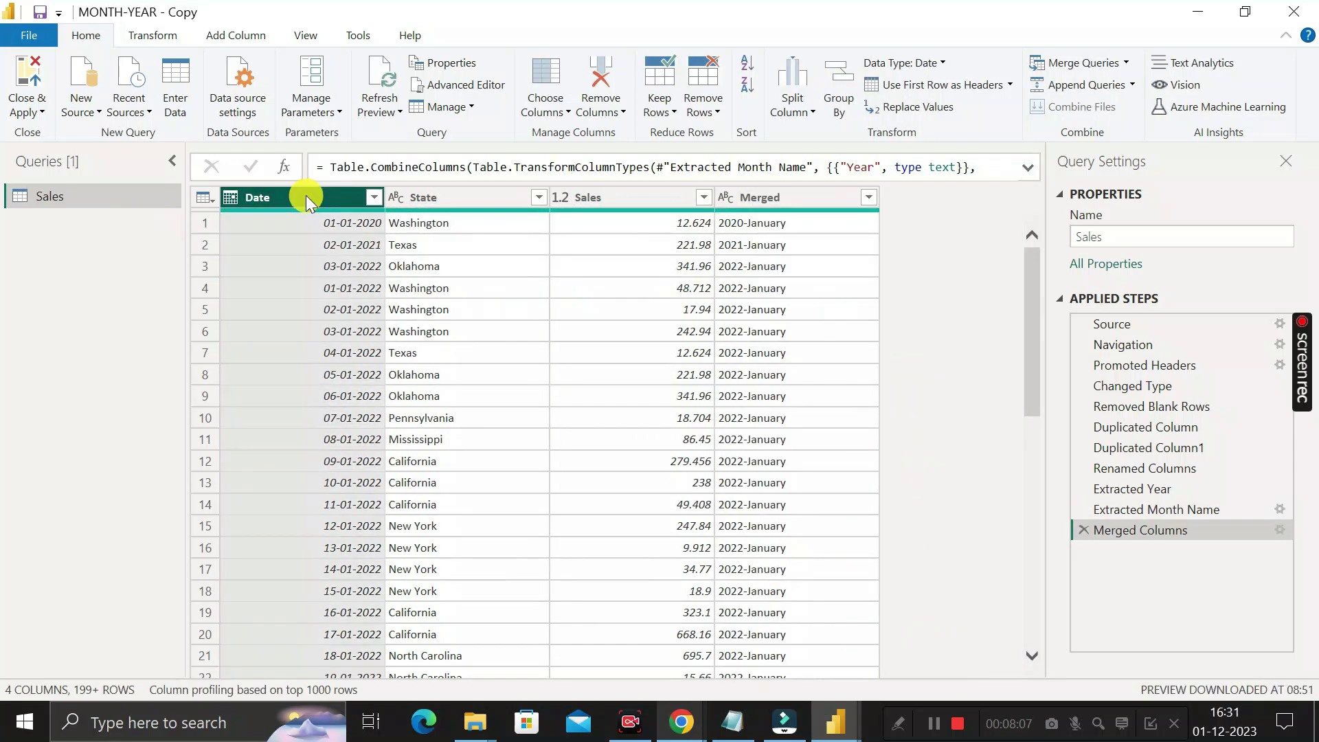
pyautogui.click(810, 196)
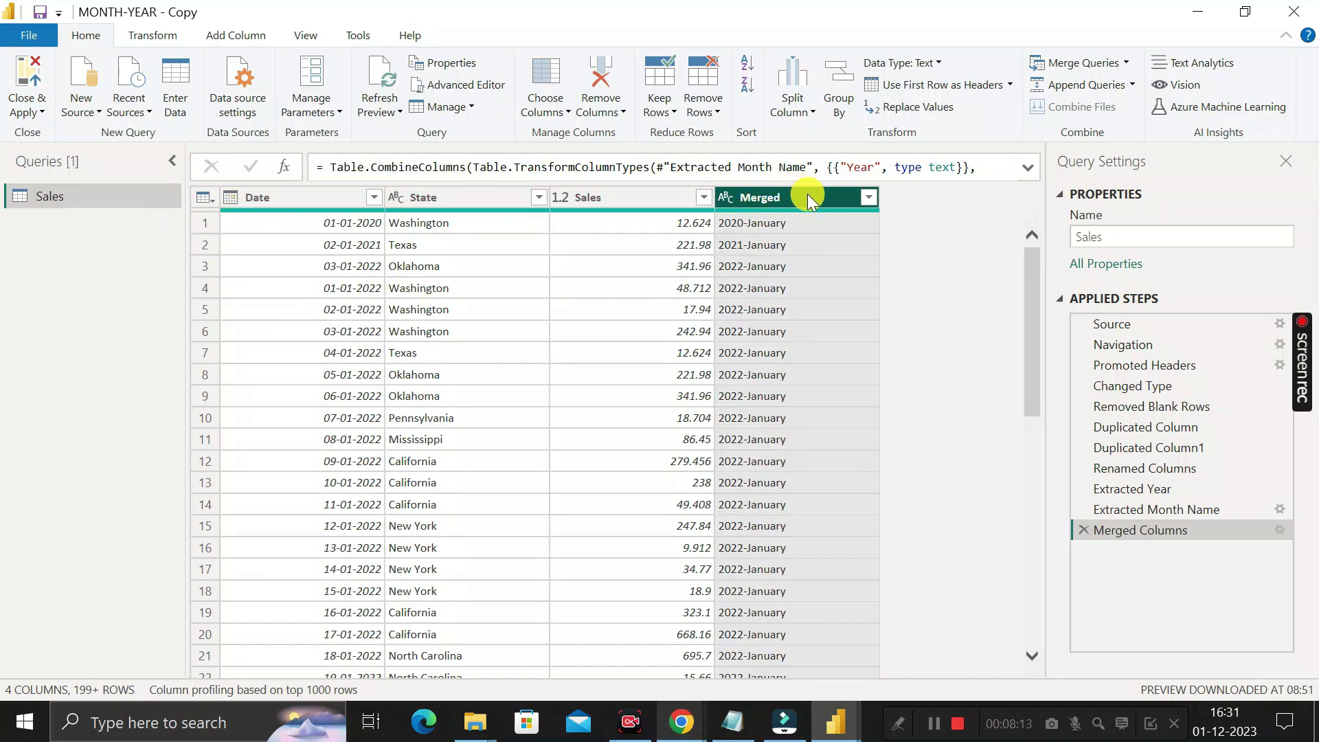
pyautogui.doubleClick(769, 197)
pyautogui.write('Year_Month')
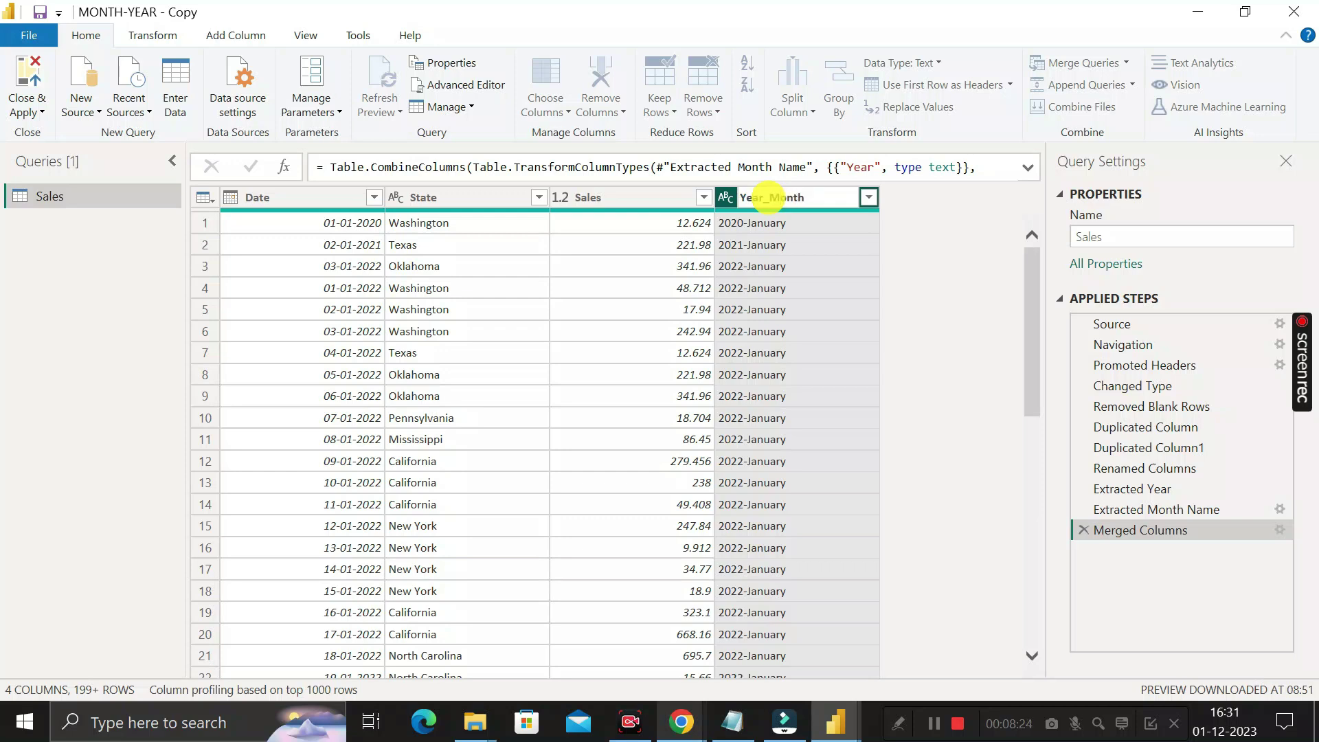
pyautogui.press('Return')
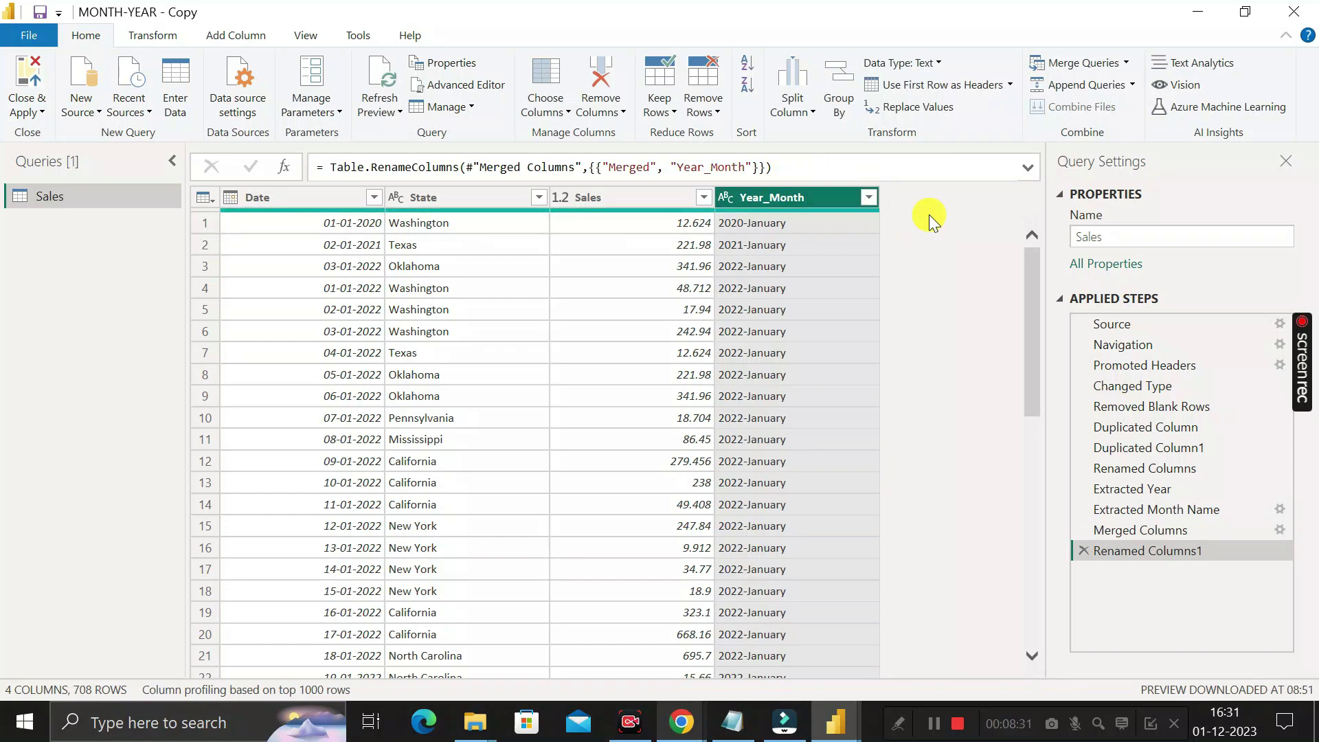
pyautogui.click(28, 82)
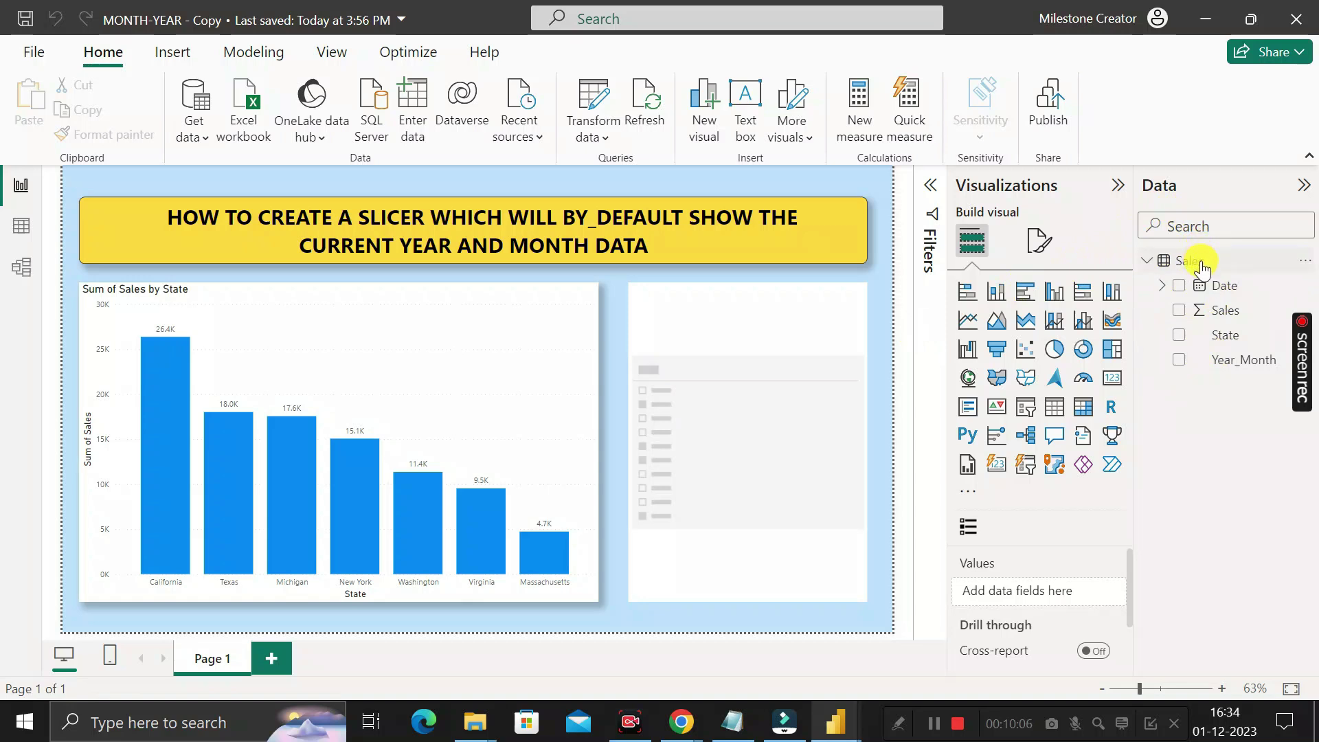
# - Add the calculated column Year_Month_Code = FORMAT('Sales'[Date],"YYYYMM") to the Sales table and check its values in the table data
pyautogui.click(1195, 263)
pyautogui.rightClick(1195, 263)
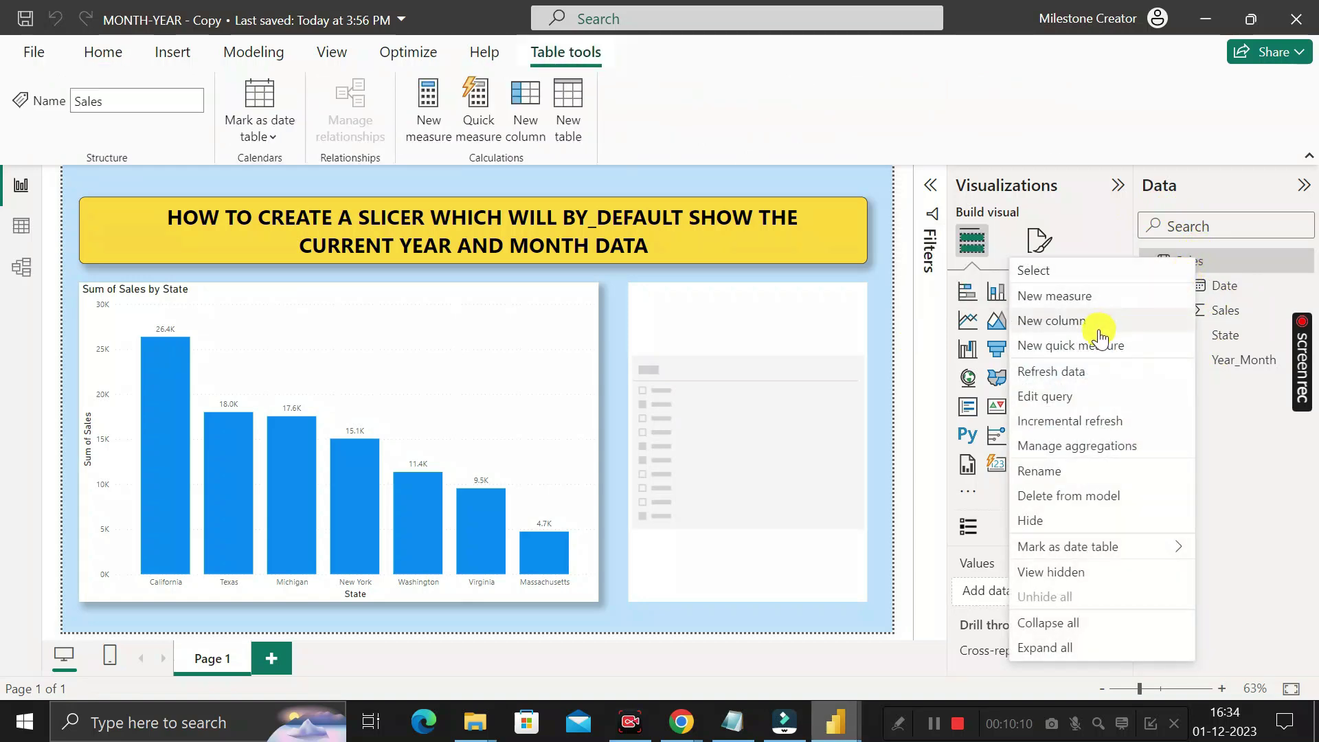
pyautogui.click(1076, 322)
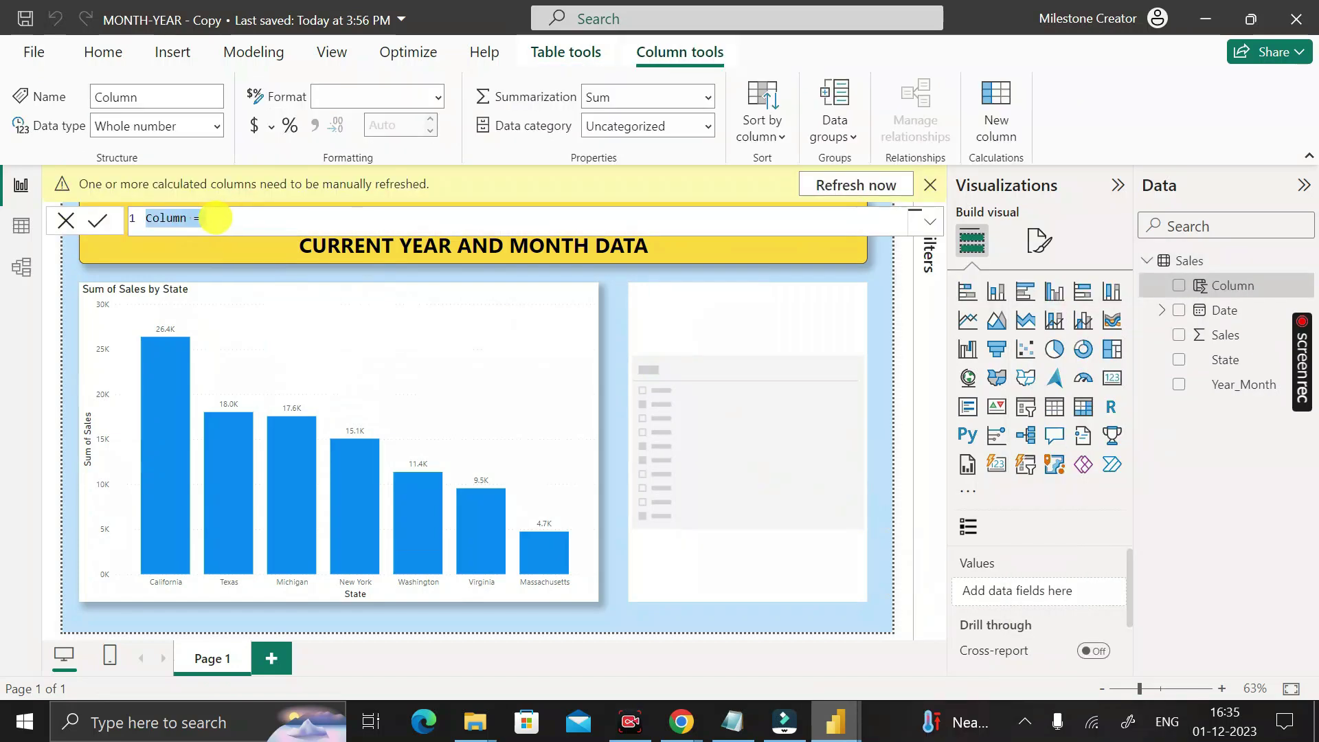
pyautogui.press('BackSpace')
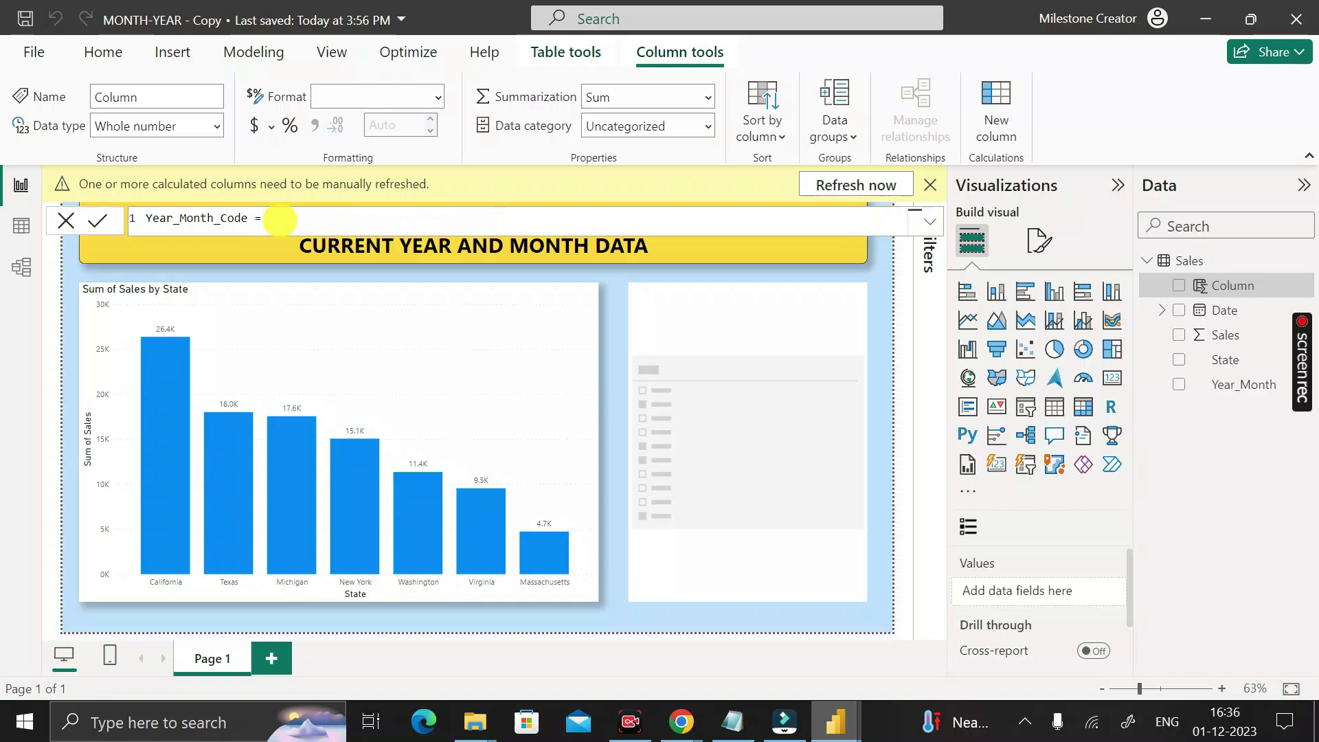
pyautogui.write('FORMAT(\'Sales\'[Date],"YYYYMM")')
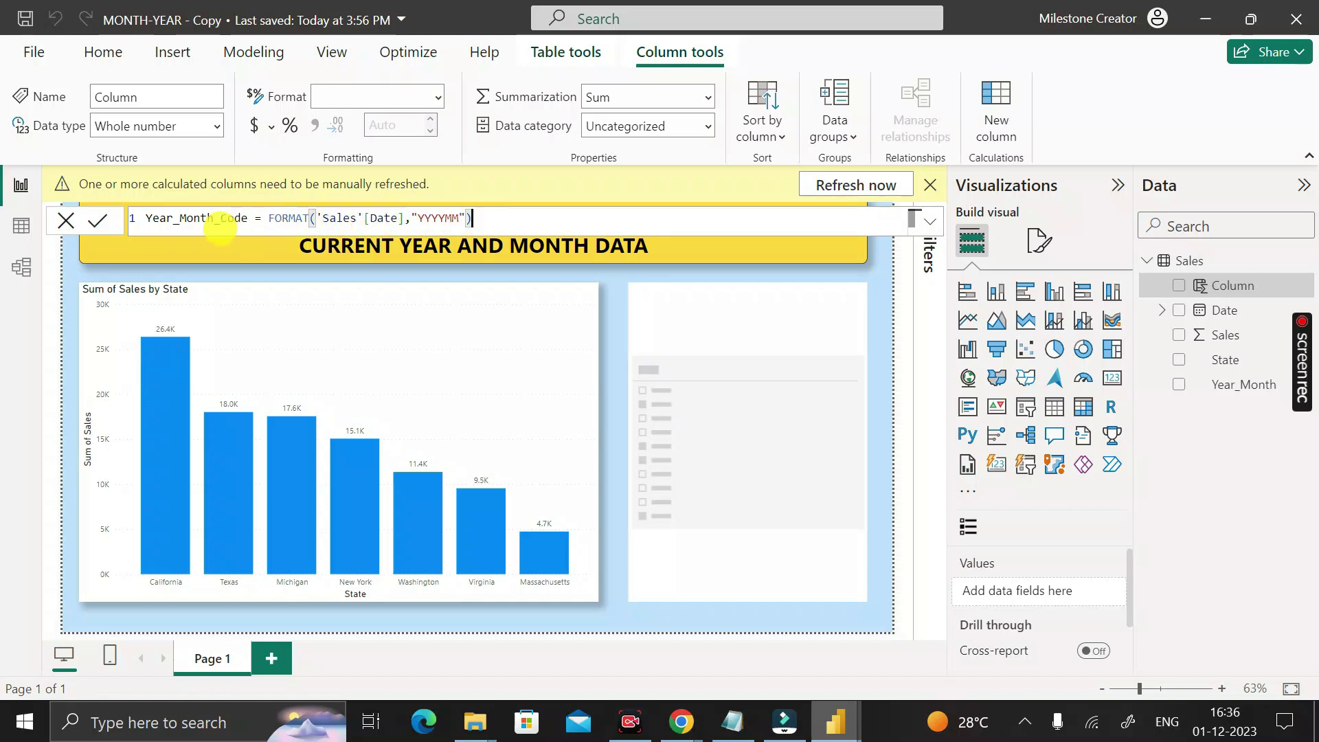
pyautogui.click(501, 219)
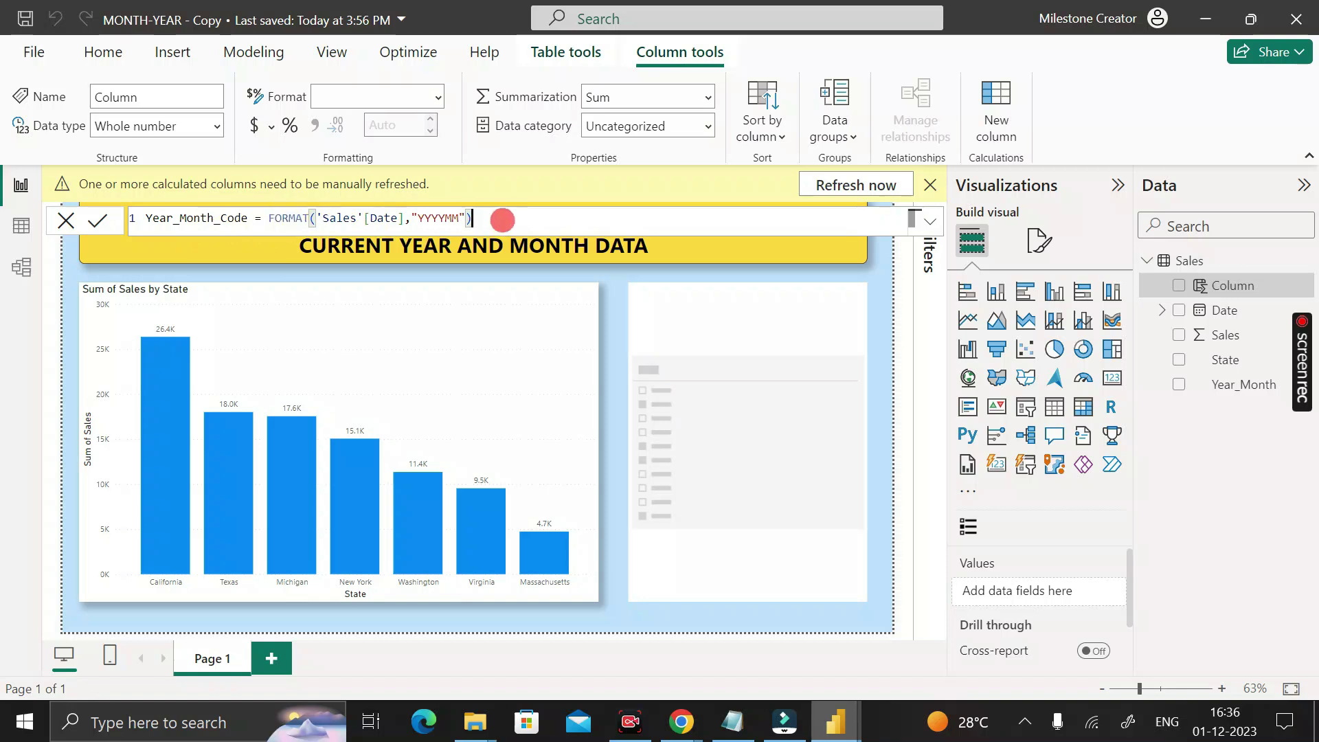
pyautogui.press('Return')
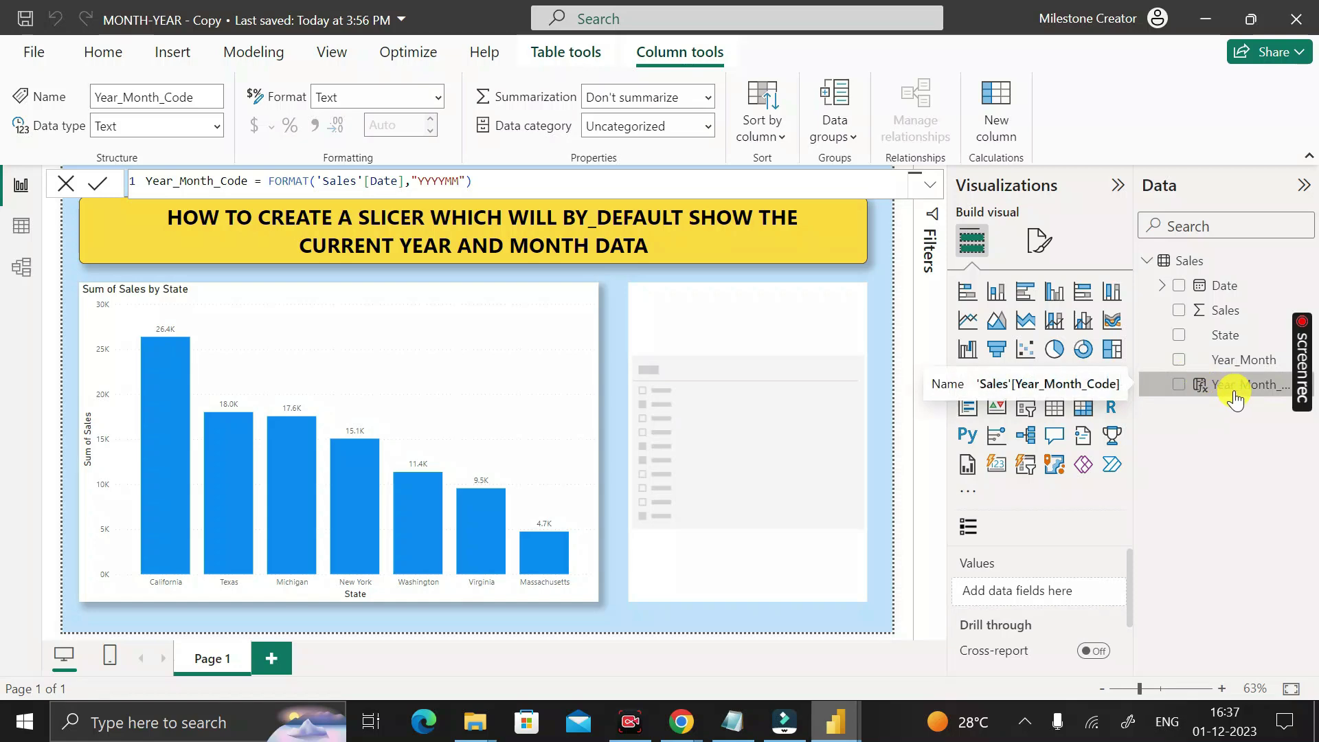
pyautogui.click(20, 235)
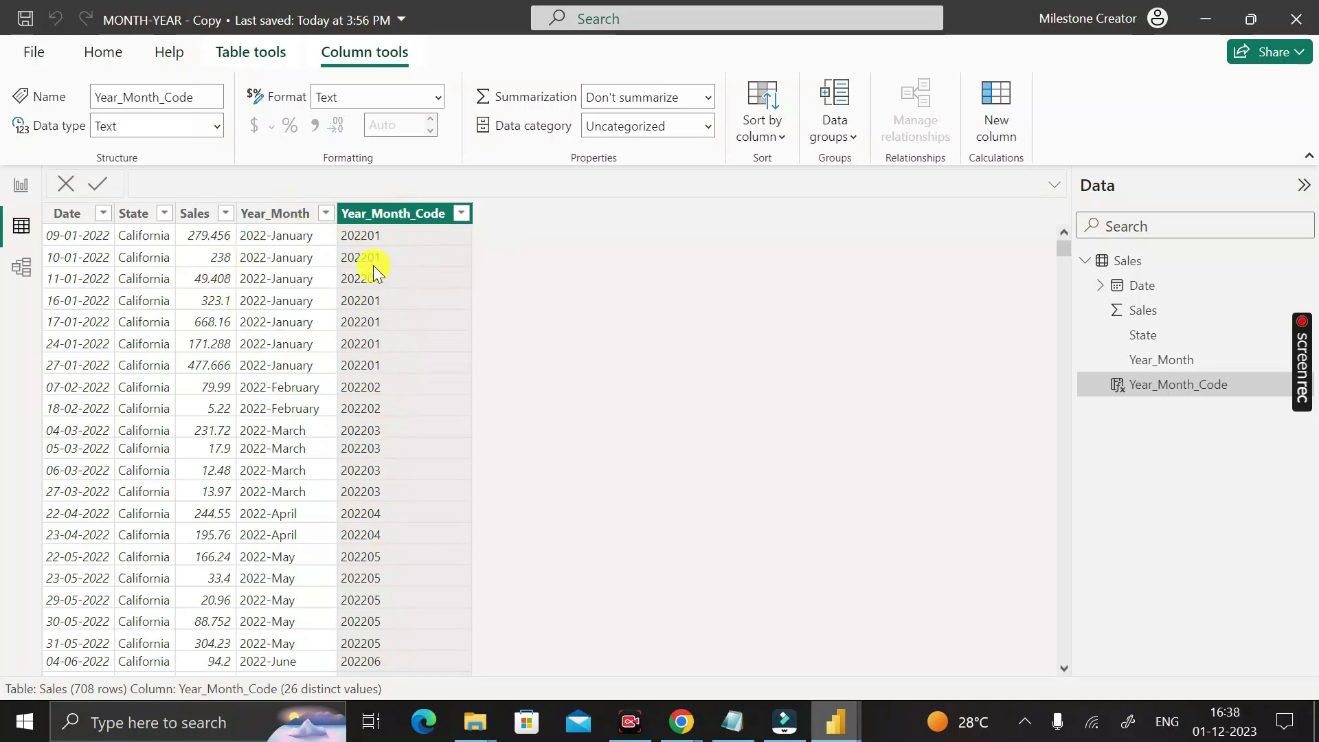
pyautogui.click(20, 187)
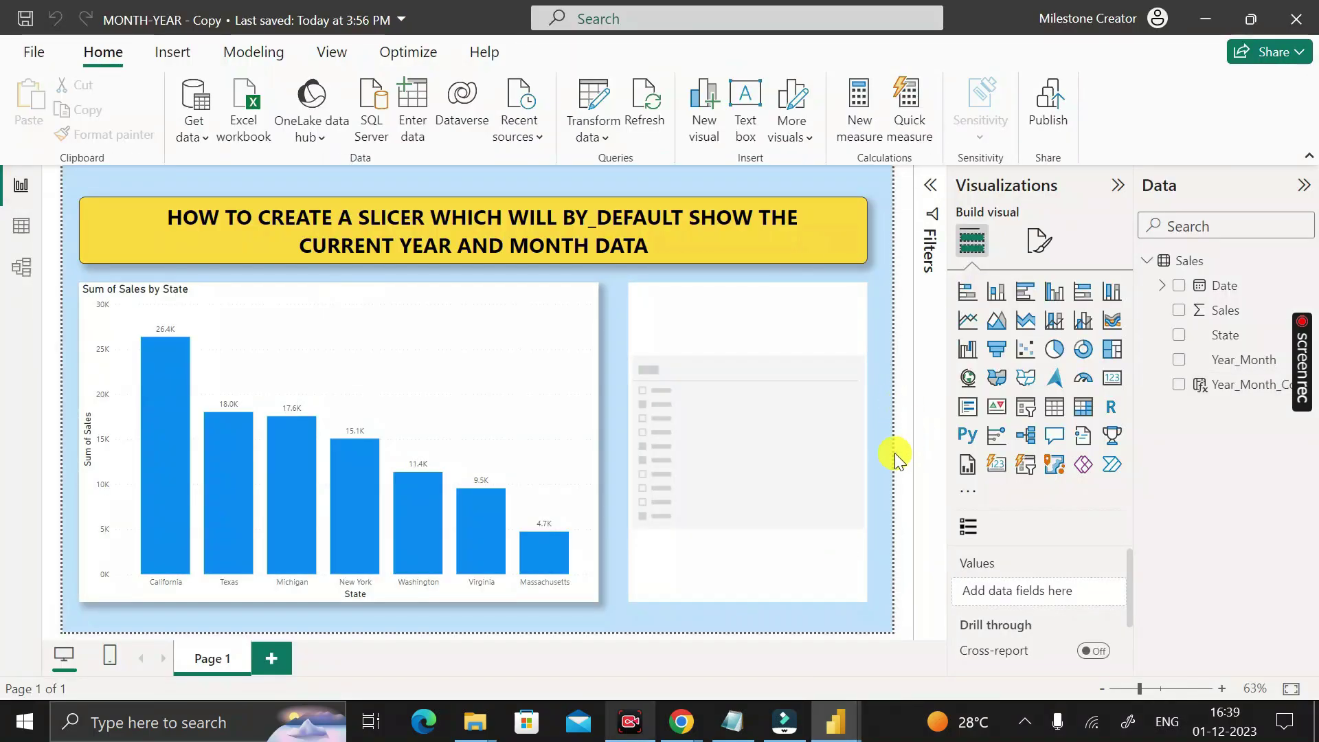
# - Create the Sales measure Preseelected_Value = MAX(Sales[Year_Month_Code]) = YEAR(TODAY())*100+MONTH(TODAY())
pyautogui.click(1209, 265)
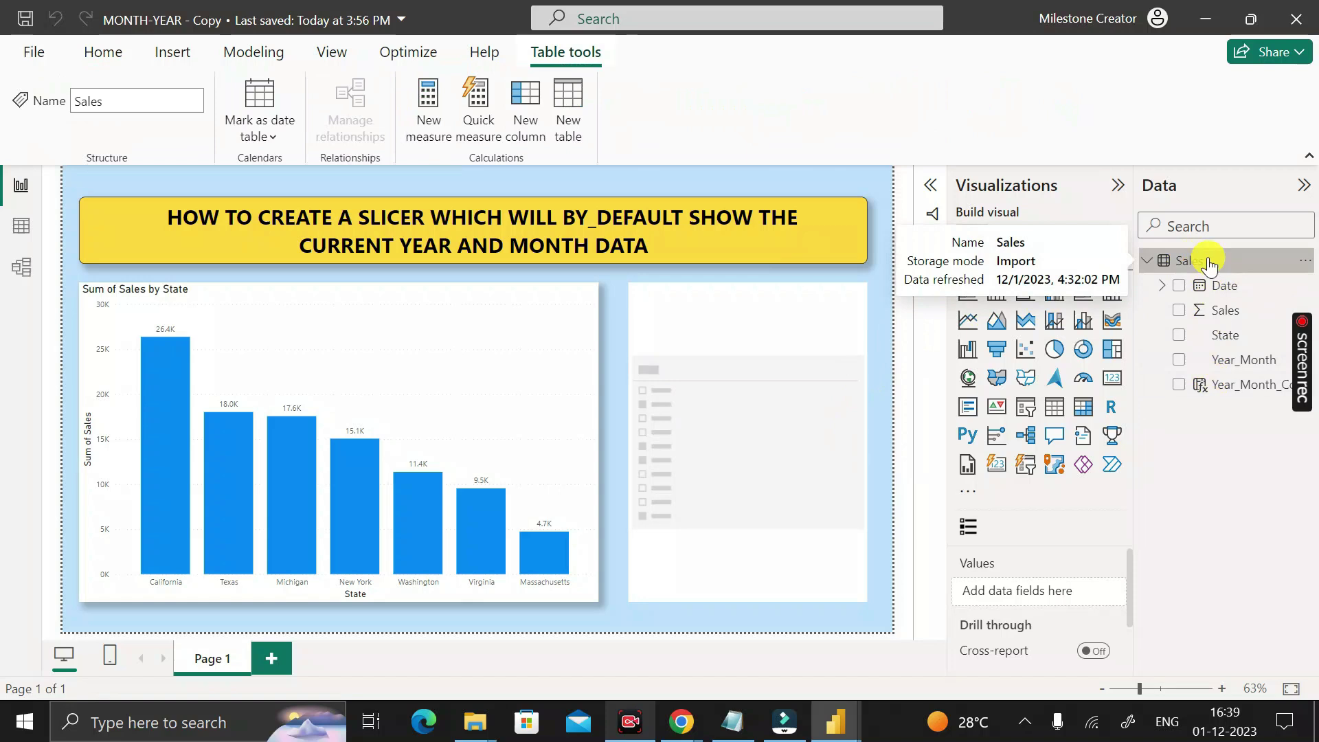
pyautogui.rightClick(1208, 263)
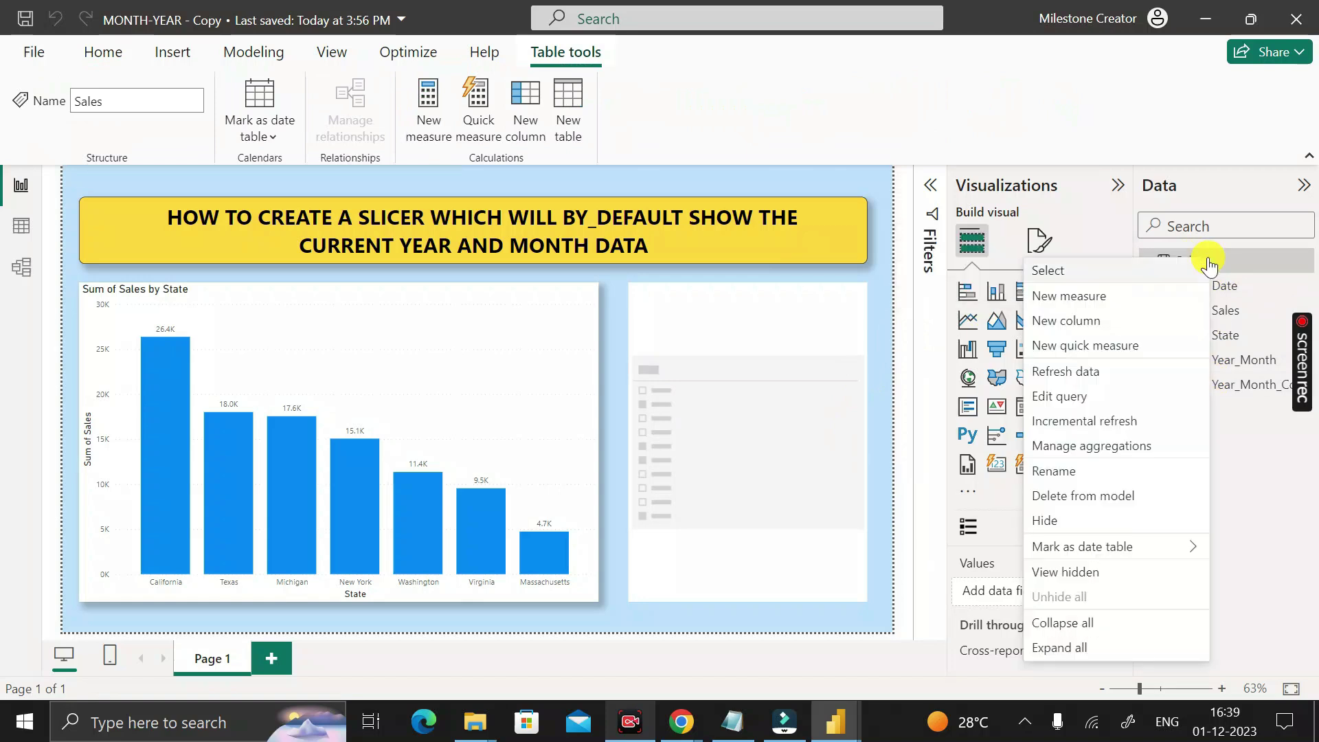
pyautogui.click(1092, 302)
pyautogui.write('Preseelected_Value')
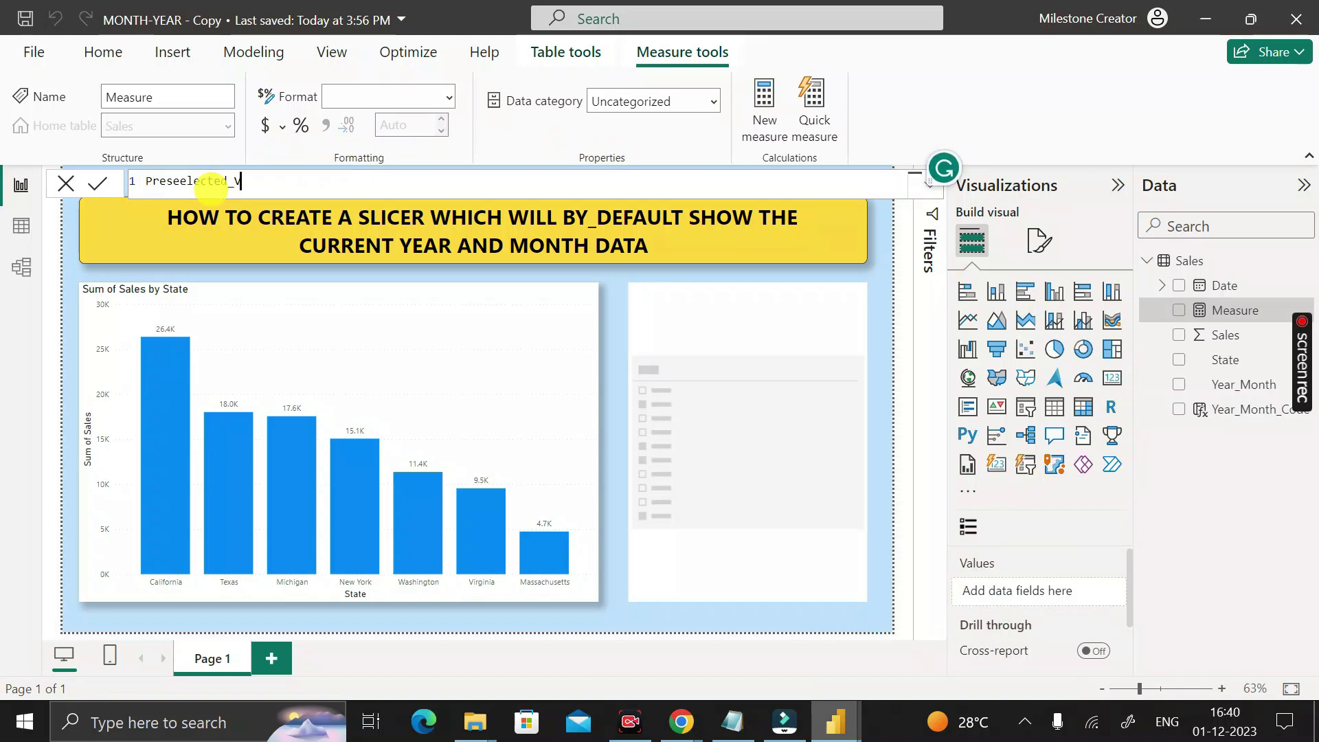
pyautogui.write(' =')
pyautogui.write('MAX(Sales[Year_Month_Code]) = YEAR(TODAY())*100+MONTH(TODAY())')
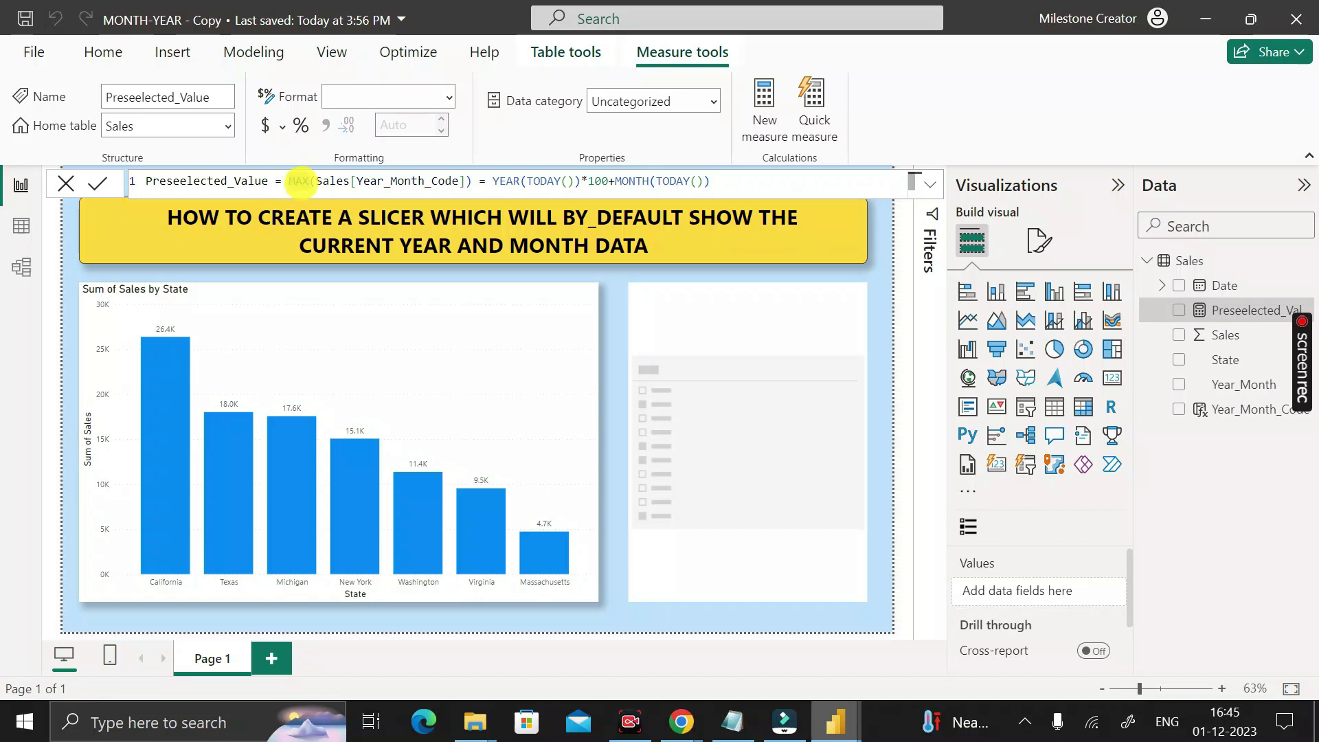
pyautogui.moveTo(306, 182); pyautogui.dragTo(311, 181)
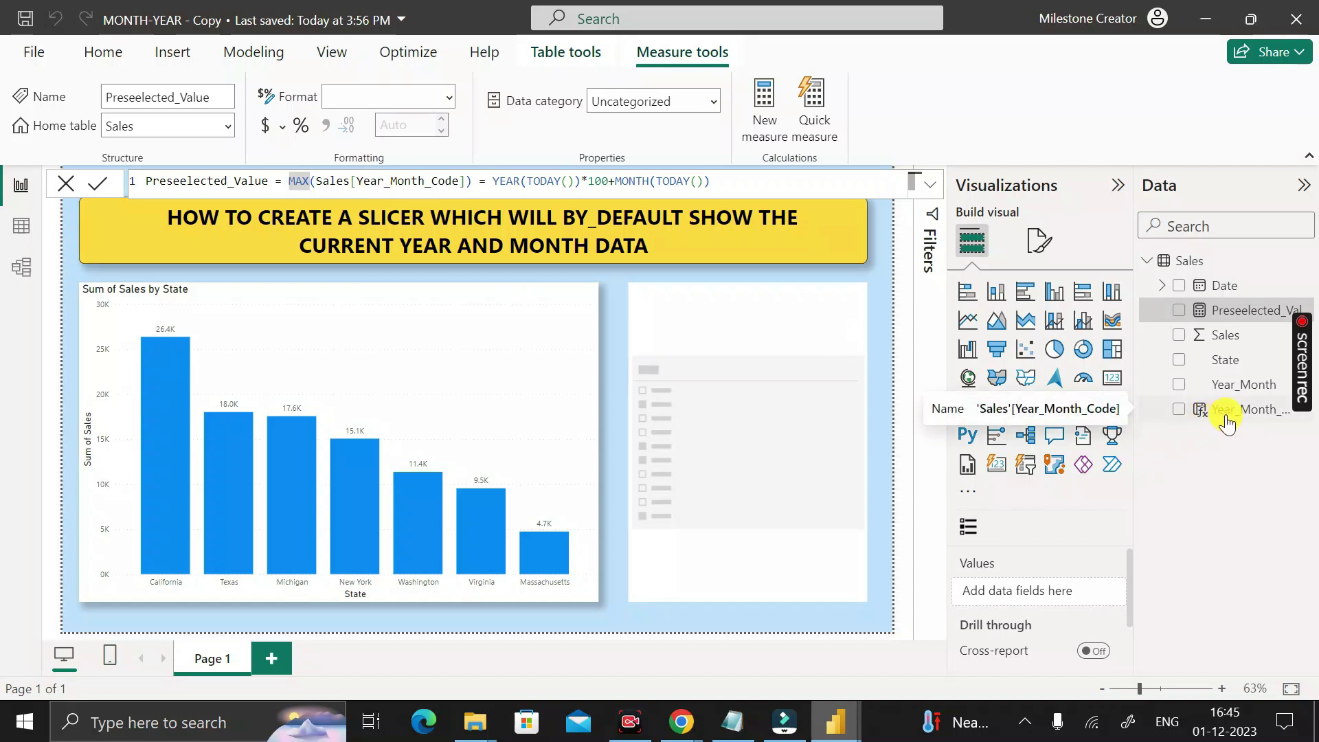
# - Examine the YEAR(TODAY())*100+MONTH(TODAY()) part of the Preseelected_Value measure formula against the current system date
pyautogui.click(479, 182)
pyautogui.doubleClick(484, 182)
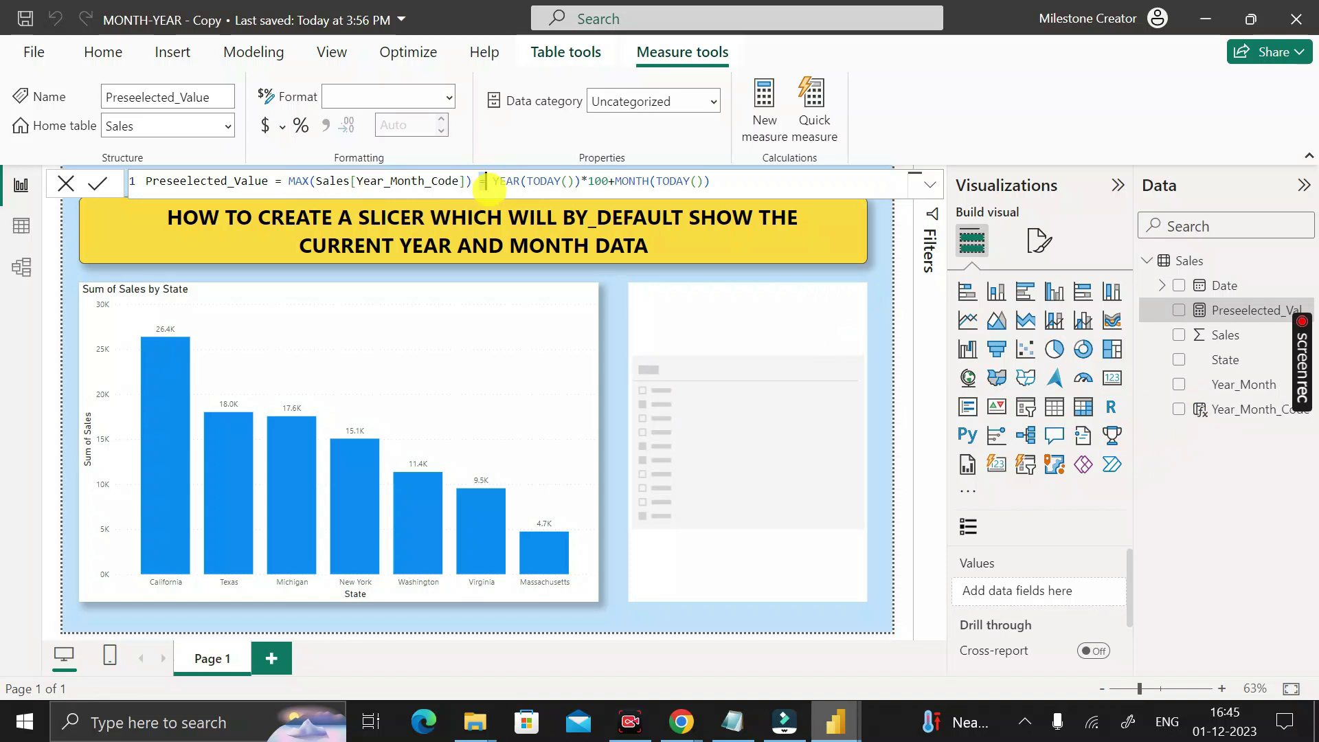
pyautogui.doubleClick(512, 182)
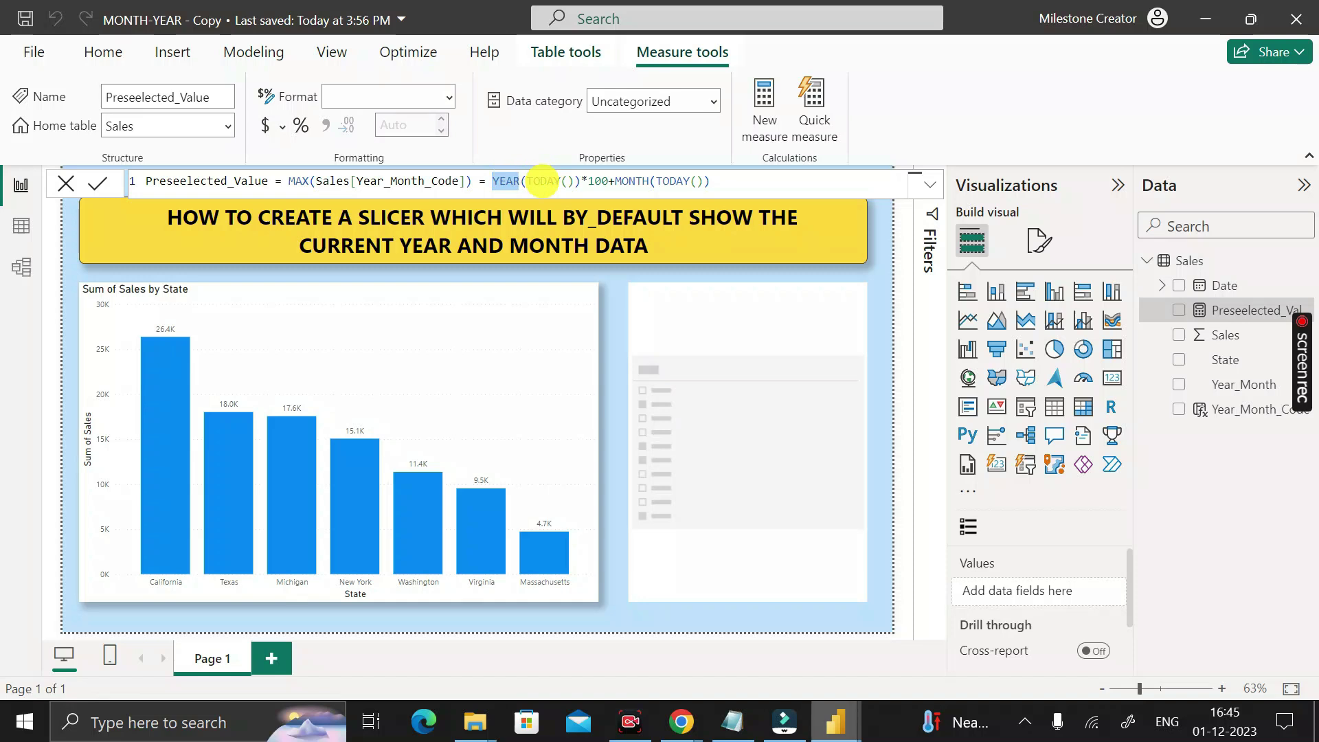
pyautogui.moveTo(1220, 734)
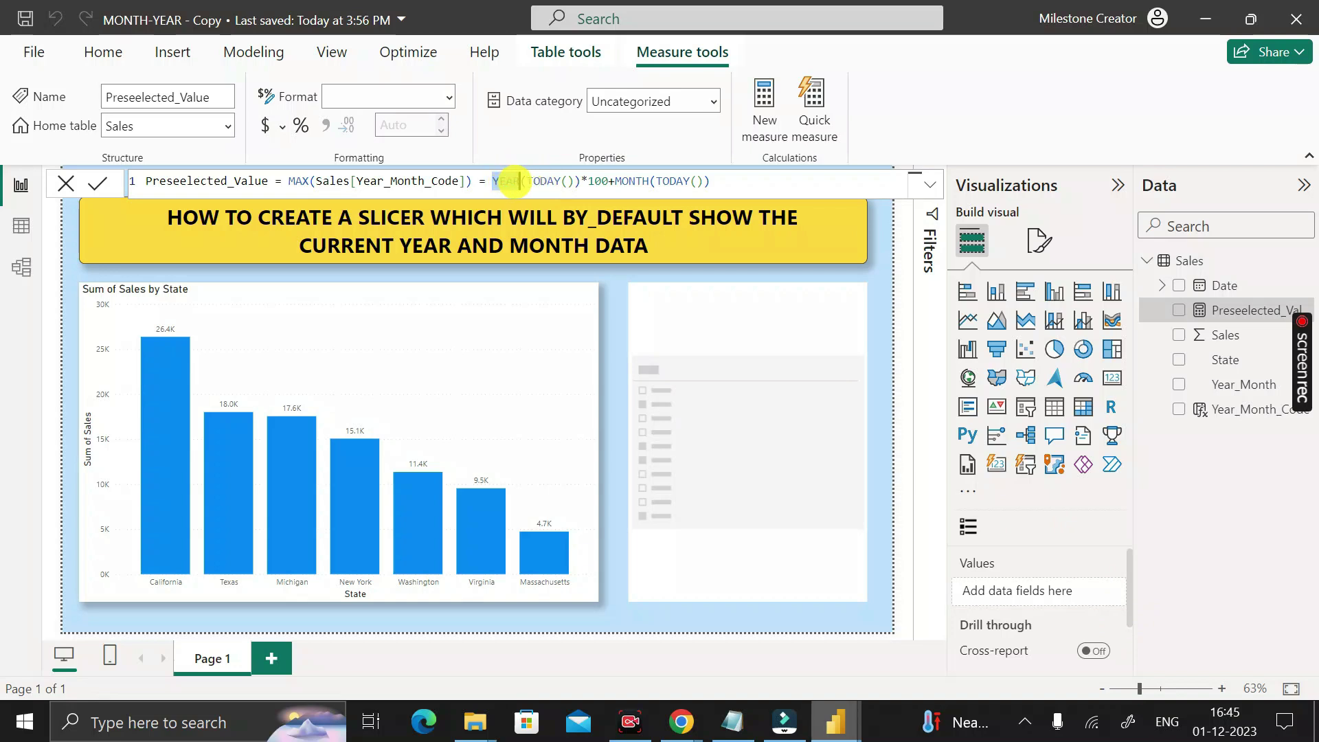
pyautogui.moveTo(492, 182); pyautogui.dragTo(576, 182)
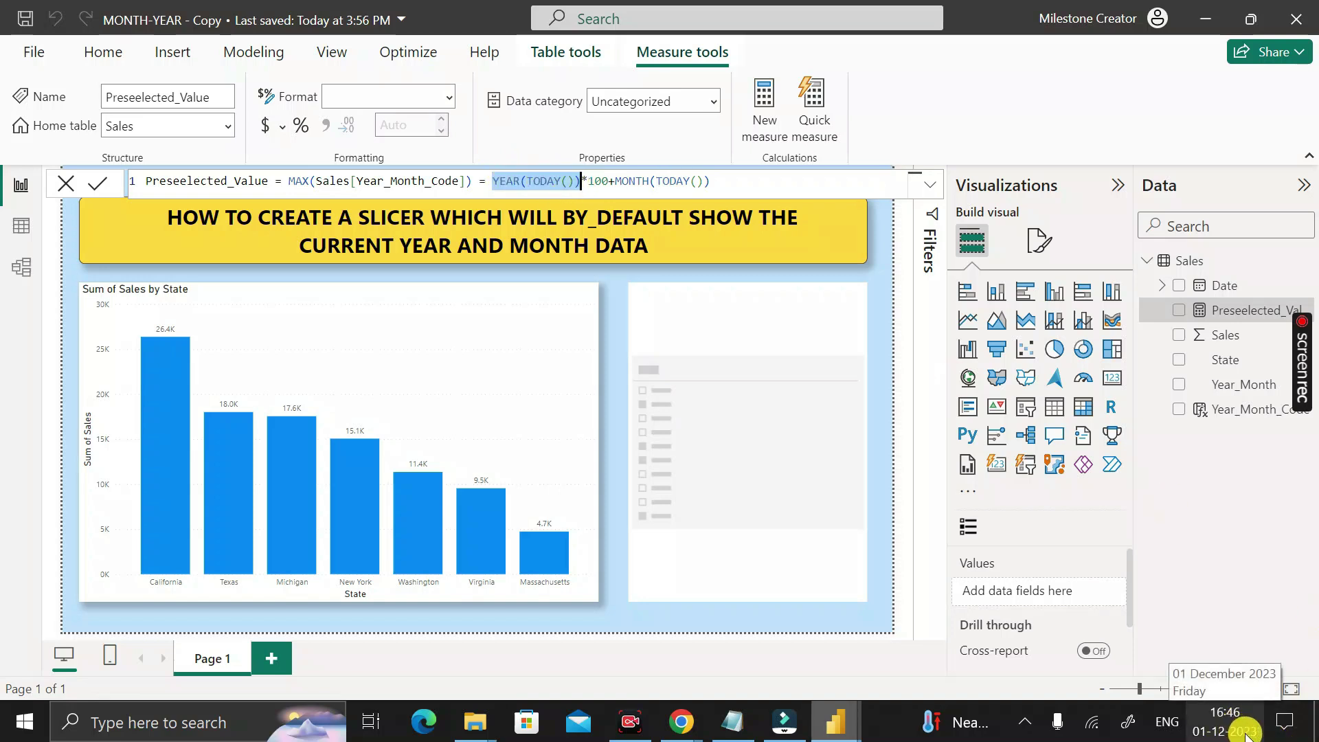
pyautogui.click(494, 182)
pyautogui.moveTo(495, 182); pyautogui.dragTo(602, 183)
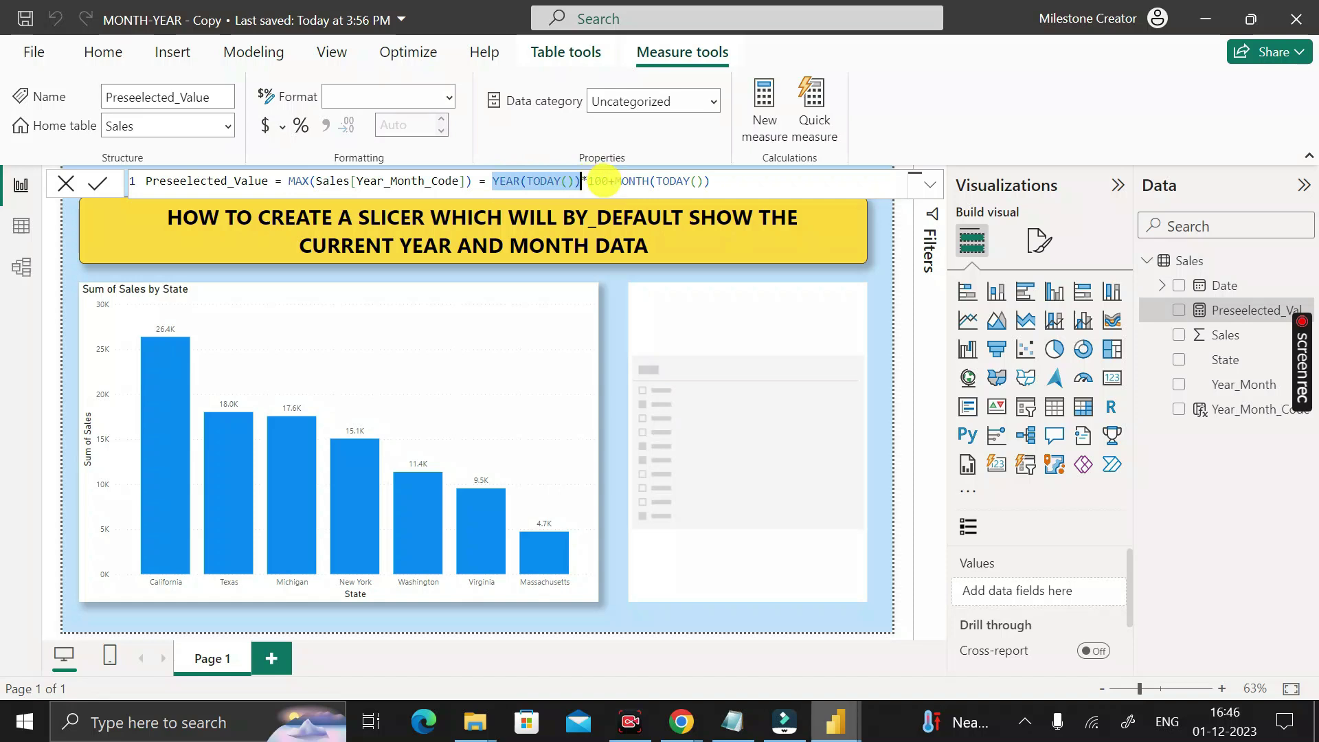
pyautogui.moveTo(603, 183); pyautogui.dragTo(581, 182)
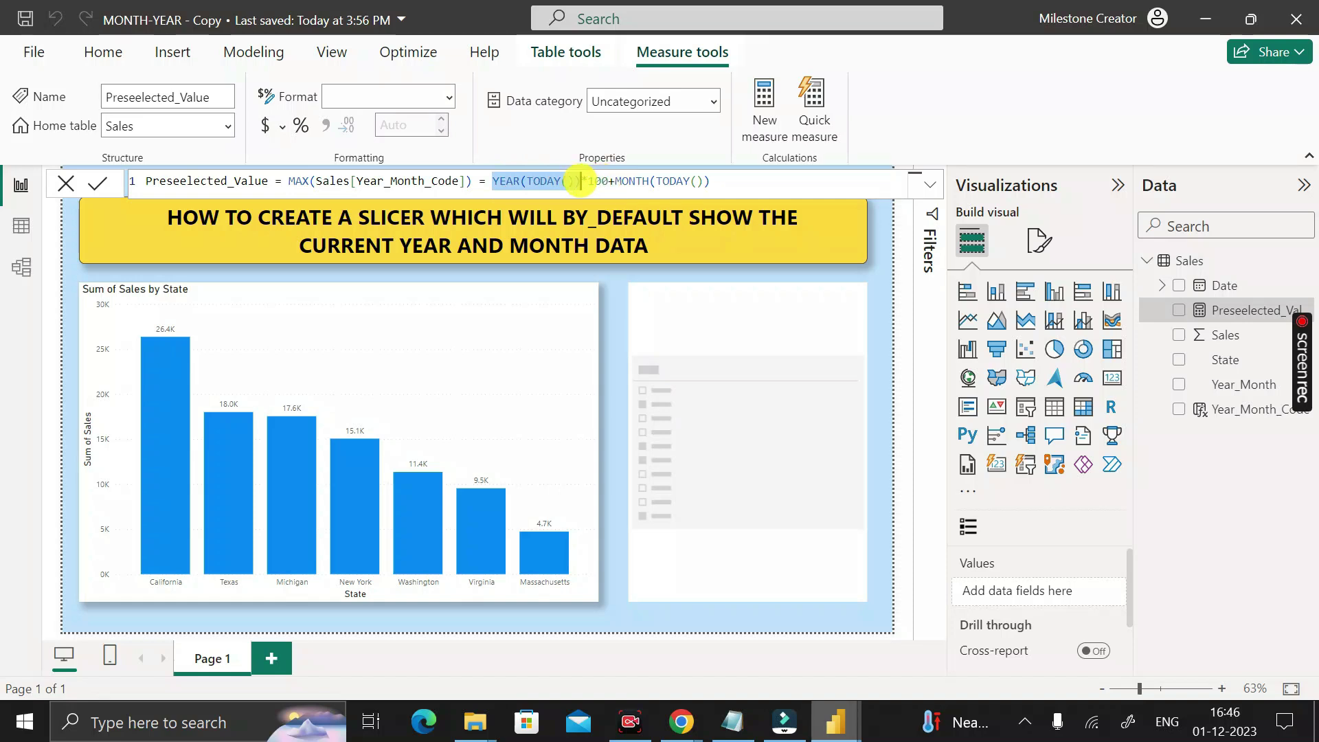
pyautogui.moveTo(608, 183); pyautogui.dragTo(499, 182)
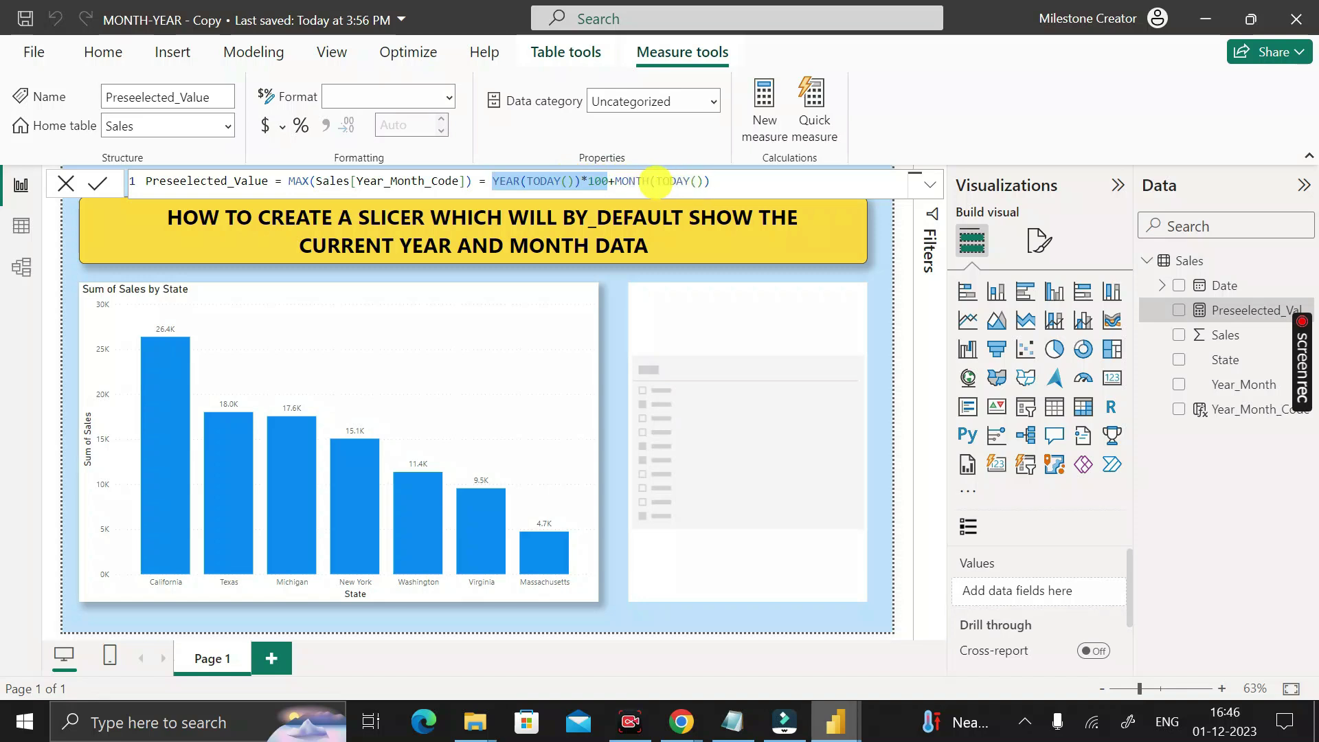
pyautogui.moveTo(1219, 734)
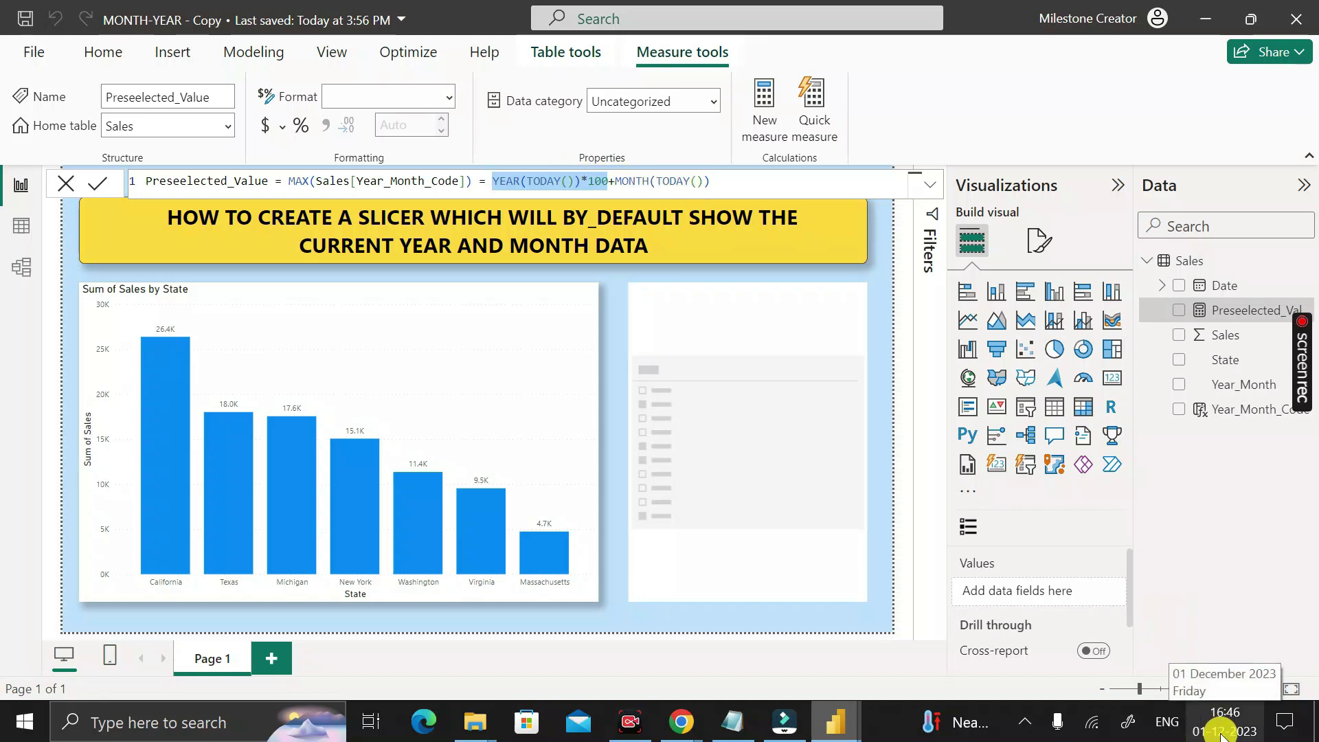